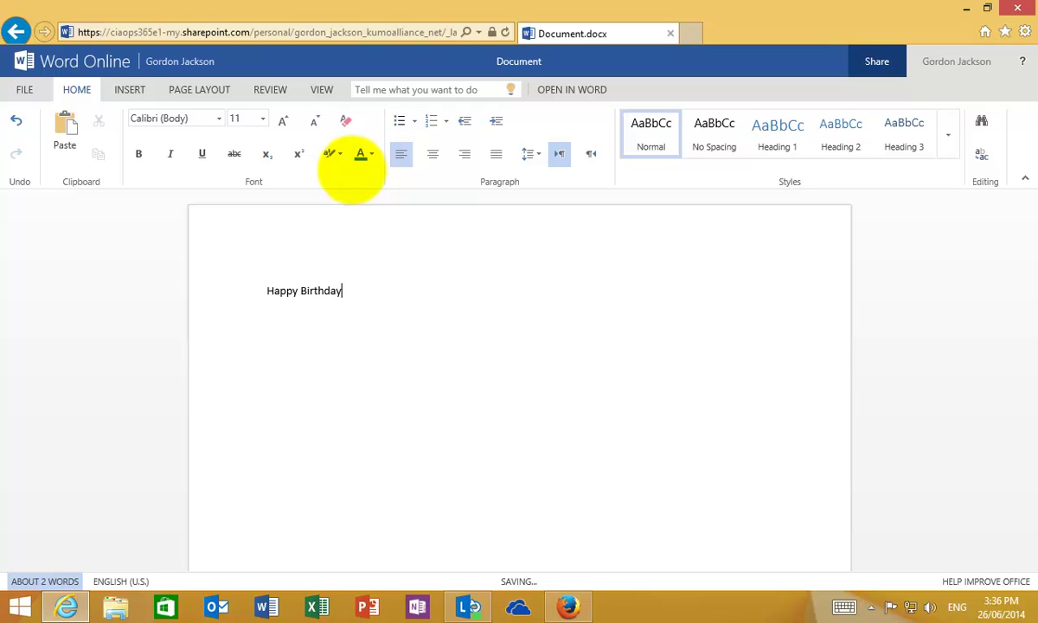
Type 'Happy Birthday' in the new document and, once saved, return to the document library
{"action": "left_click", "coordinate": [327, 156]}
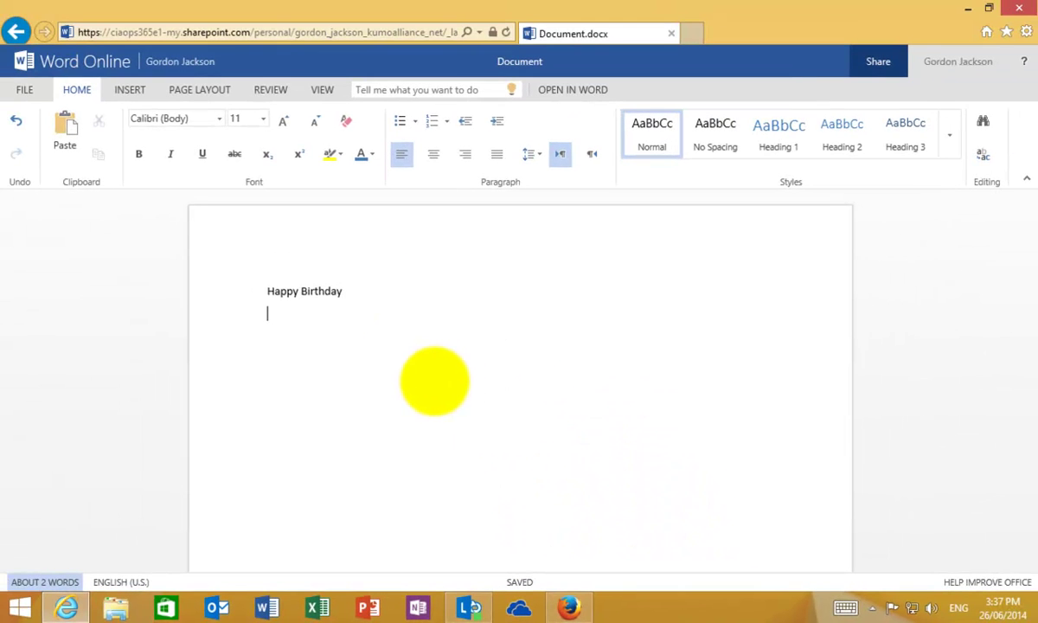
{"action": "left_click", "coordinate": [180, 61]}
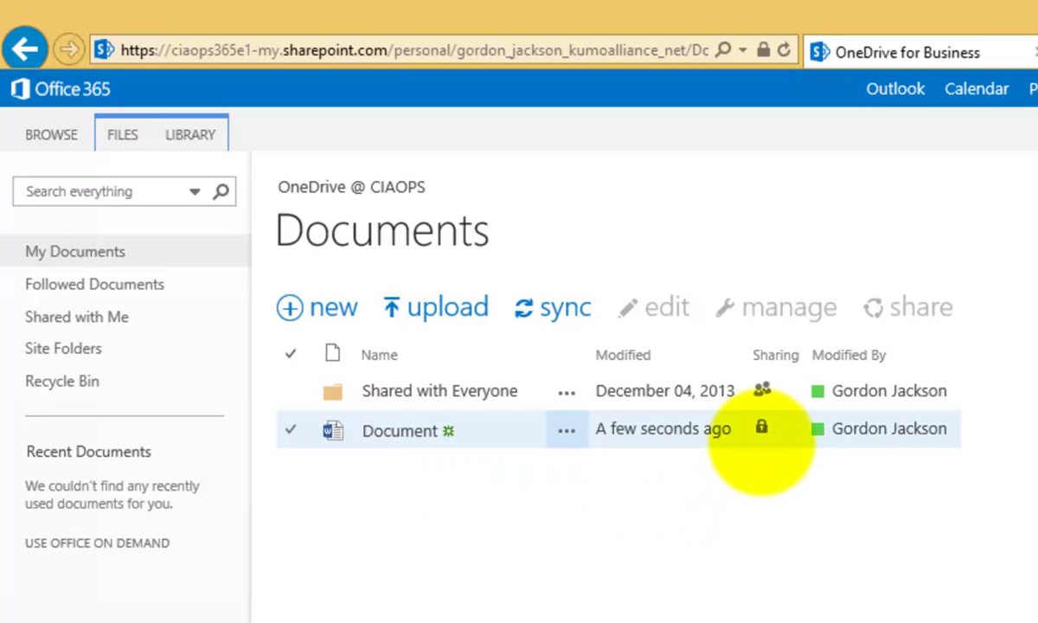
Confirm Document is shared only with you, then select just the Document file
{"action": "mouse_move", "coordinate": [762, 428]}
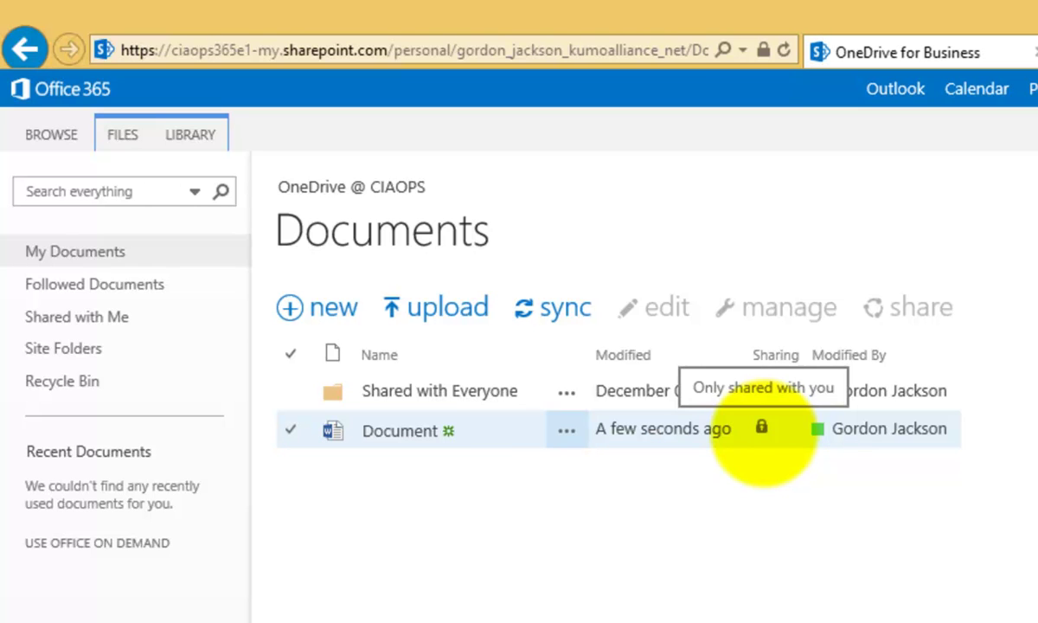
{"action": "left_click", "coordinate": [695, 610]}
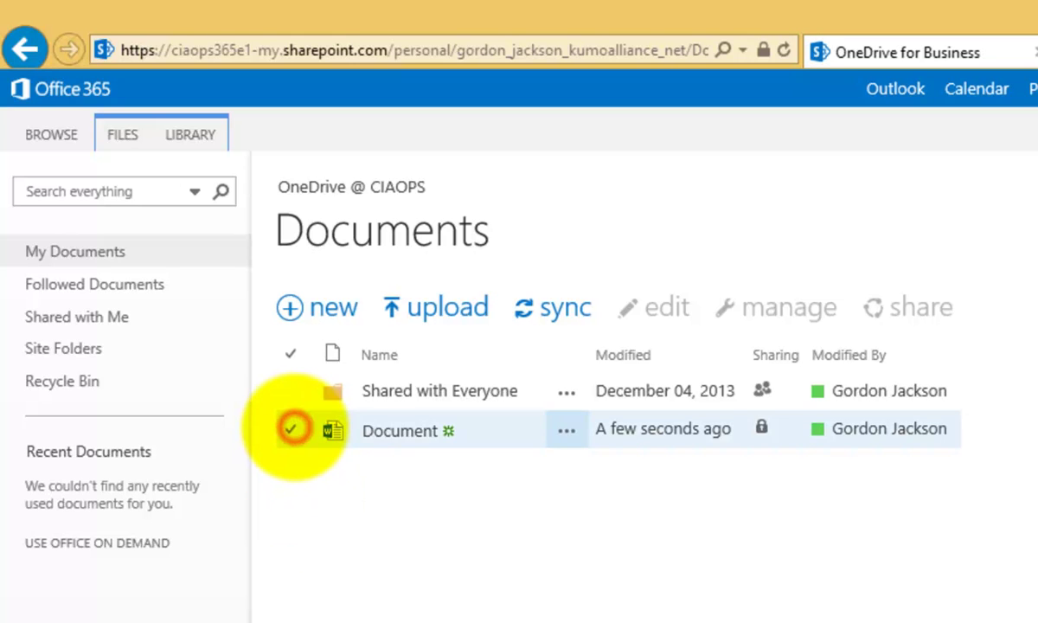
{"action": "left_click", "coordinate": [290, 428]}
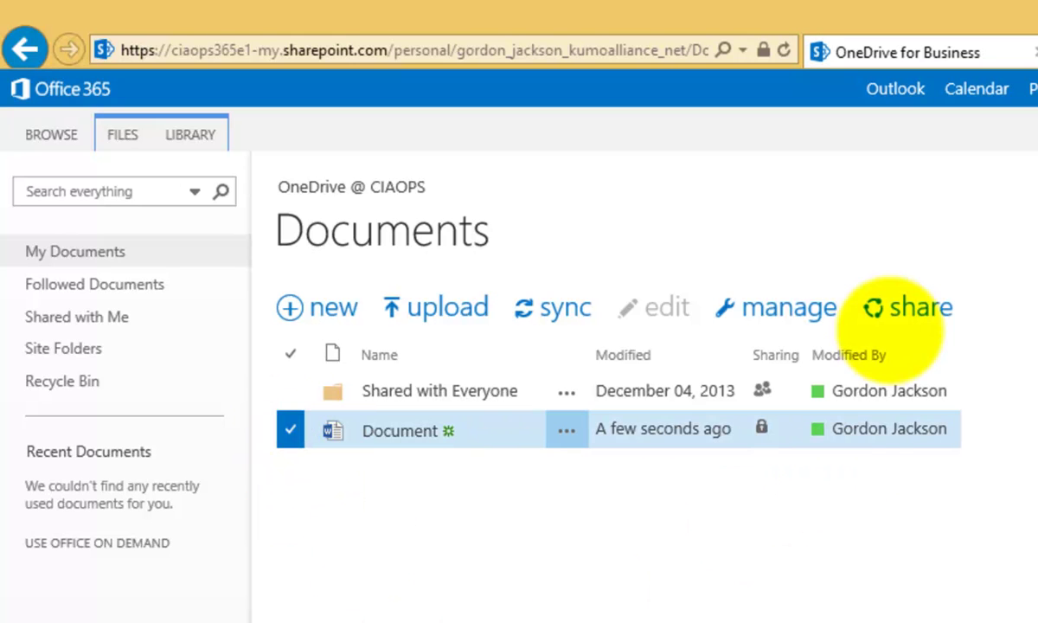
Start sharing Document with the external contact and add the message 'Here is the file'
{"action": "left_click", "coordinate": [876, 308]}
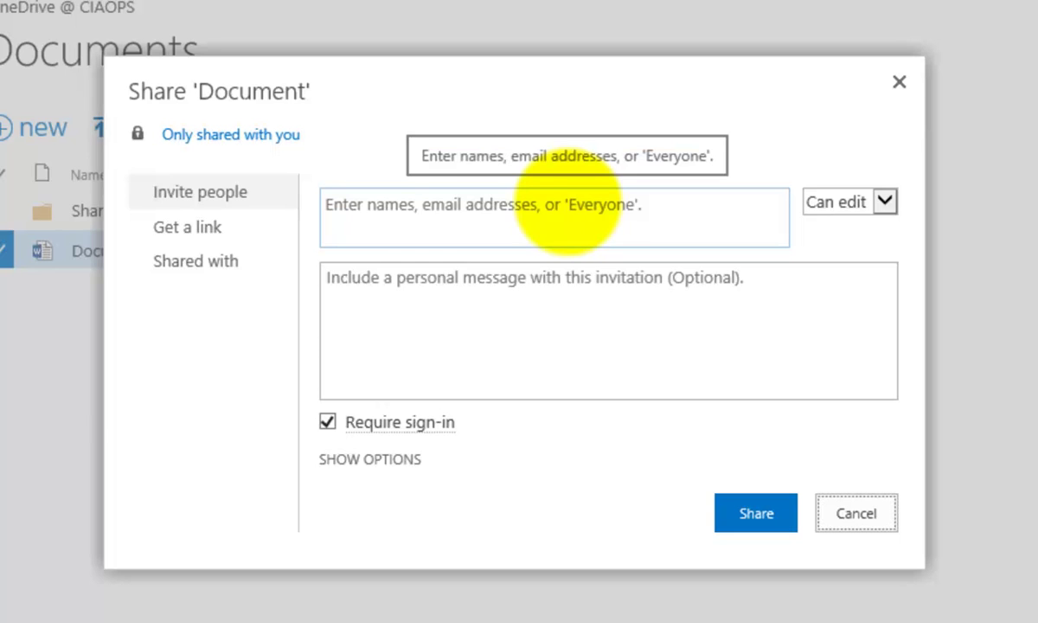
{"action": "left_click", "coordinate": [568, 202]}
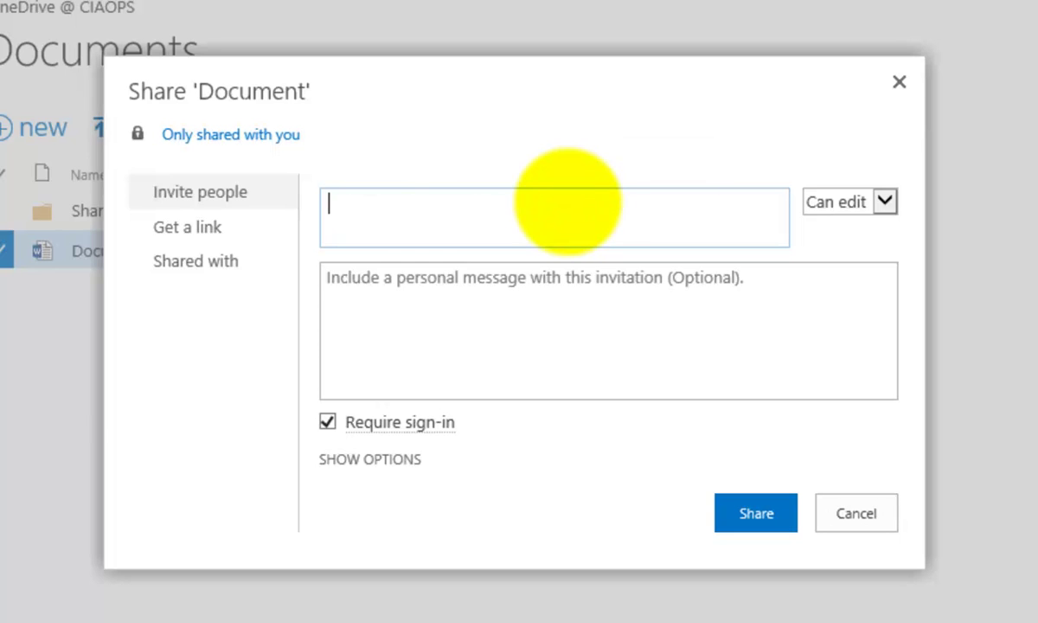
{"action": "type", "text": "director_"}
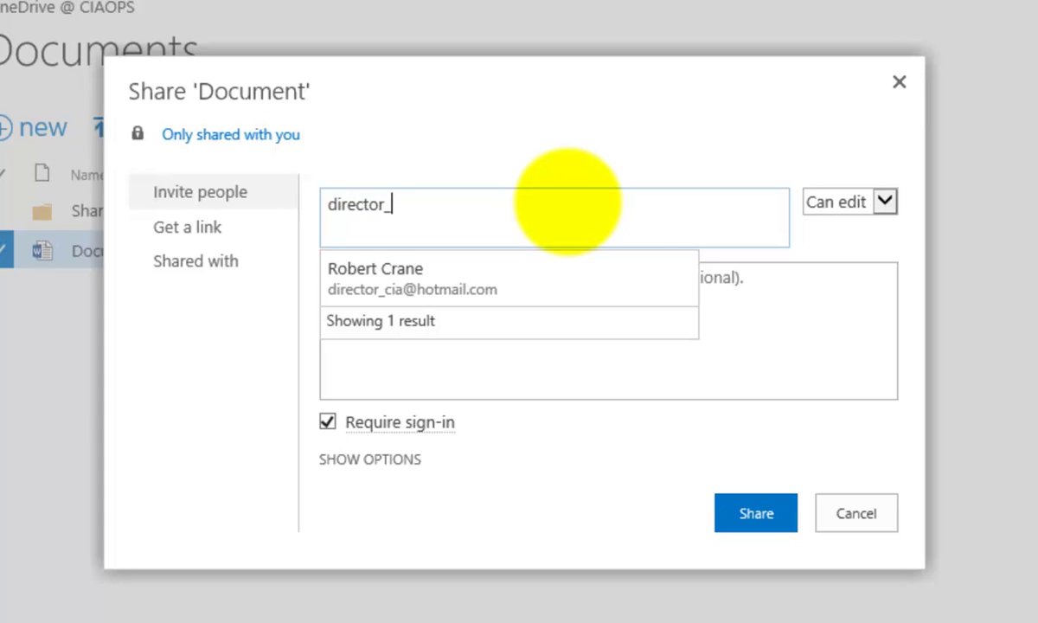
{"action": "type", "text": "cia"}
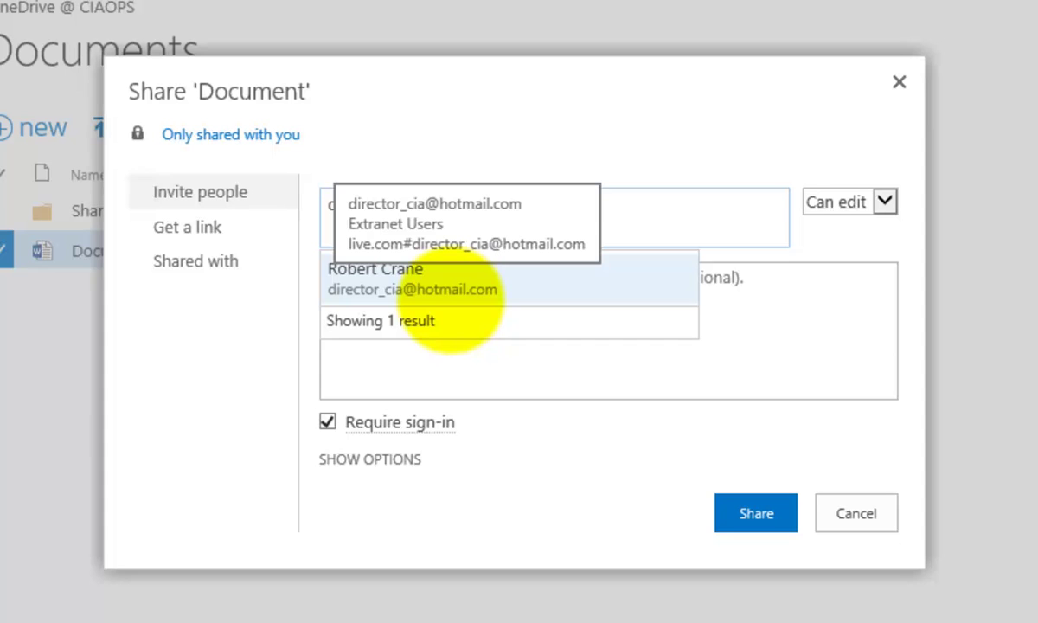
{"action": "left_click", "coordinate": [450, 292]}
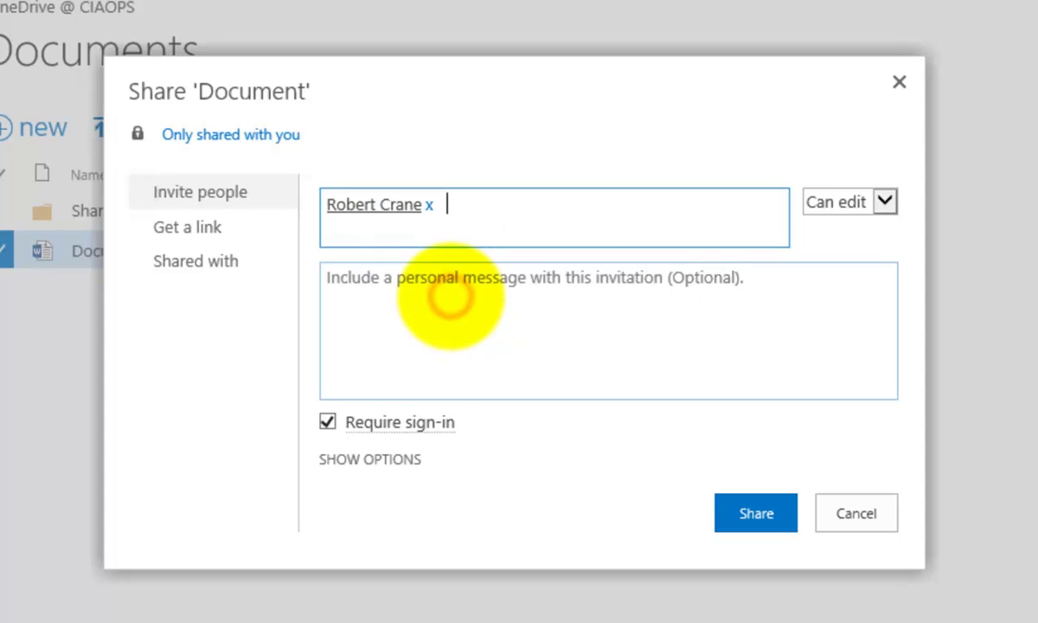
{"action": "left_click", "coordinate": [437, 282]}
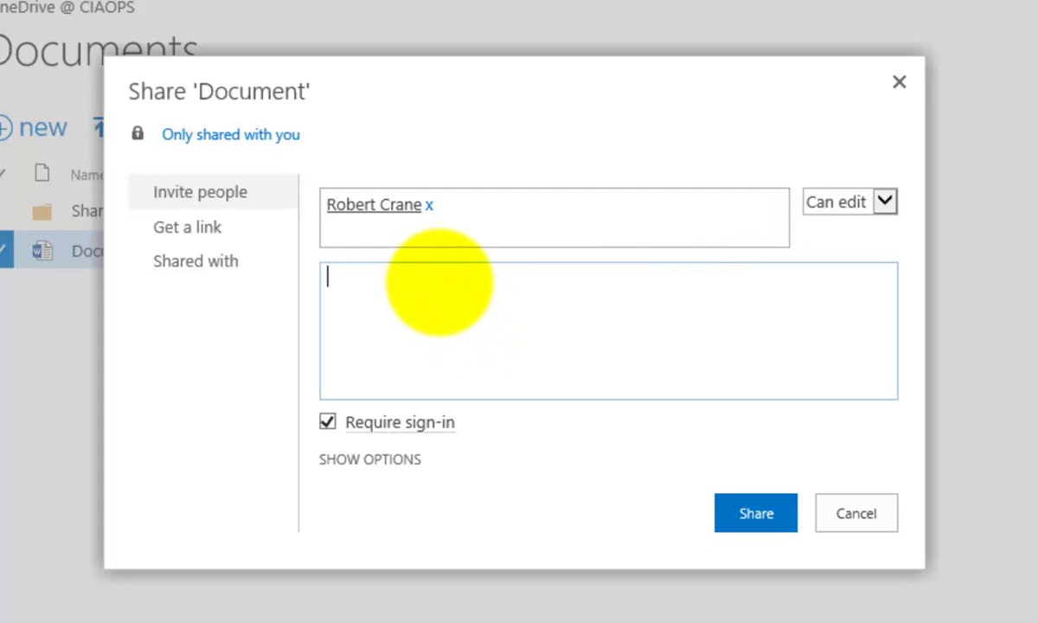
{"action": "type", "text": "Here is the file"}
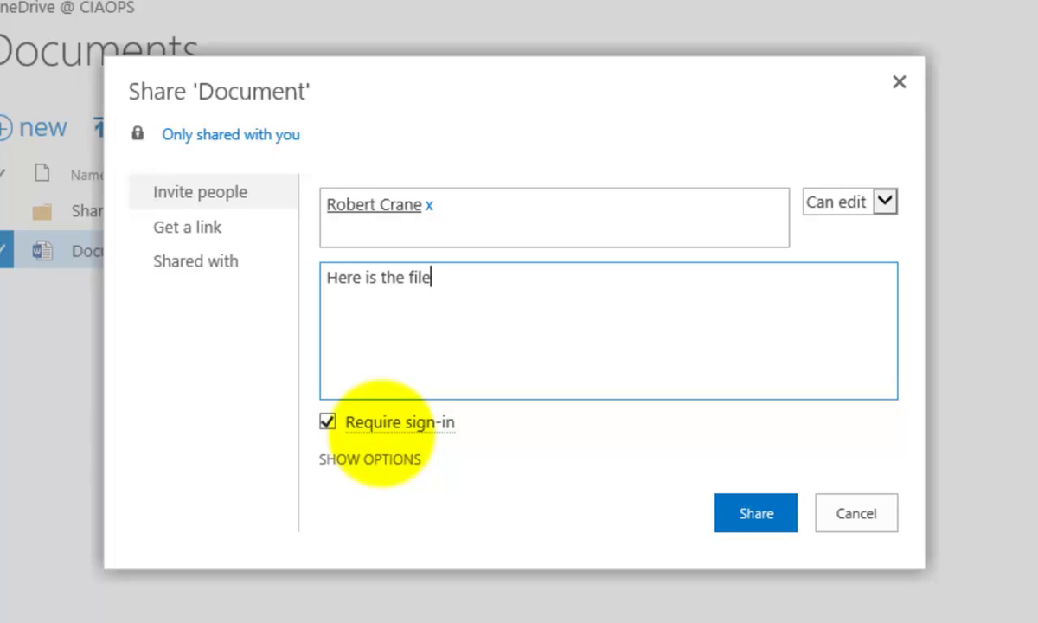
Keep the Can edit permission with an e-mail invitation and send the share
{"action": "left_click", "coordinate": [374, 458]}
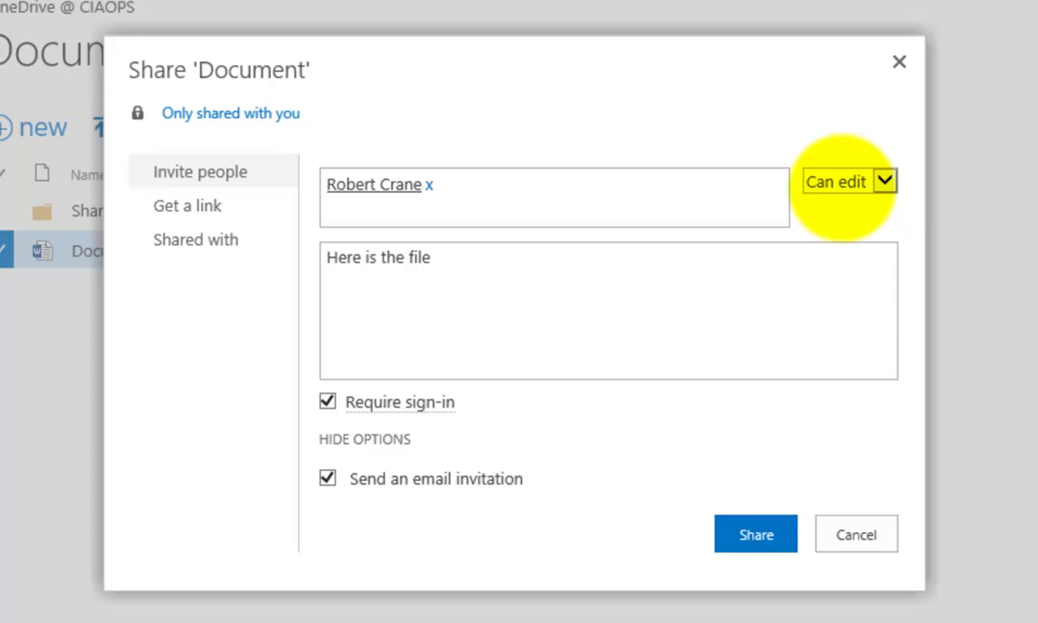
{"action": "left_click", "coordinate": [884, 182]}
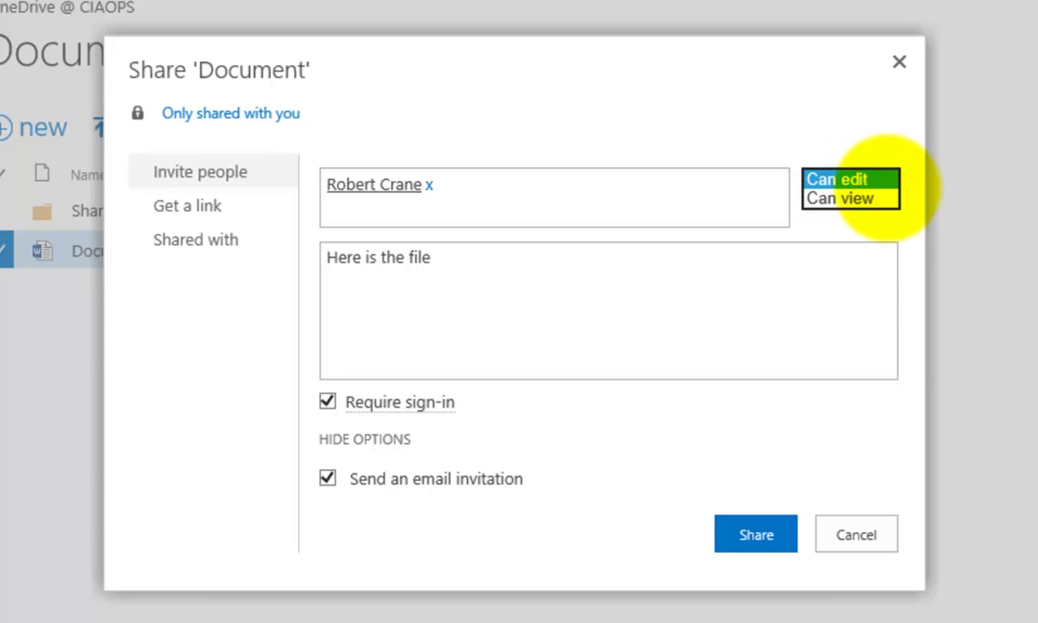
{"action": "left_click", "coordinate": [879, 177]}
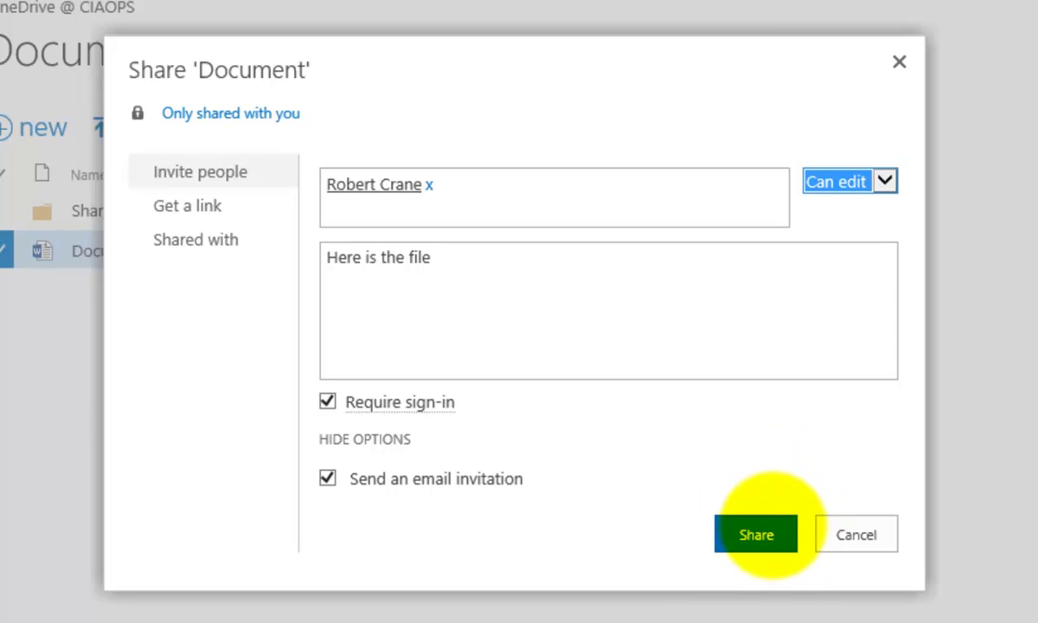
{"action": "left_click", "coordinate": [761, 532]}
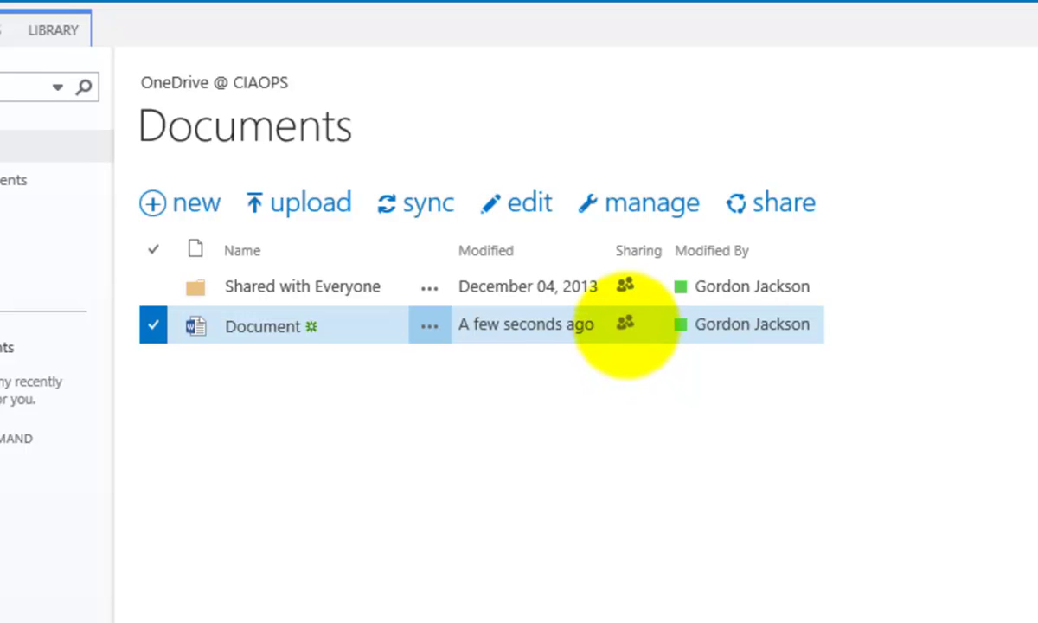
Check that Document's sharing status now reads shared with some people
{"action": "mouse_move", "coordinate": [624, 325]}
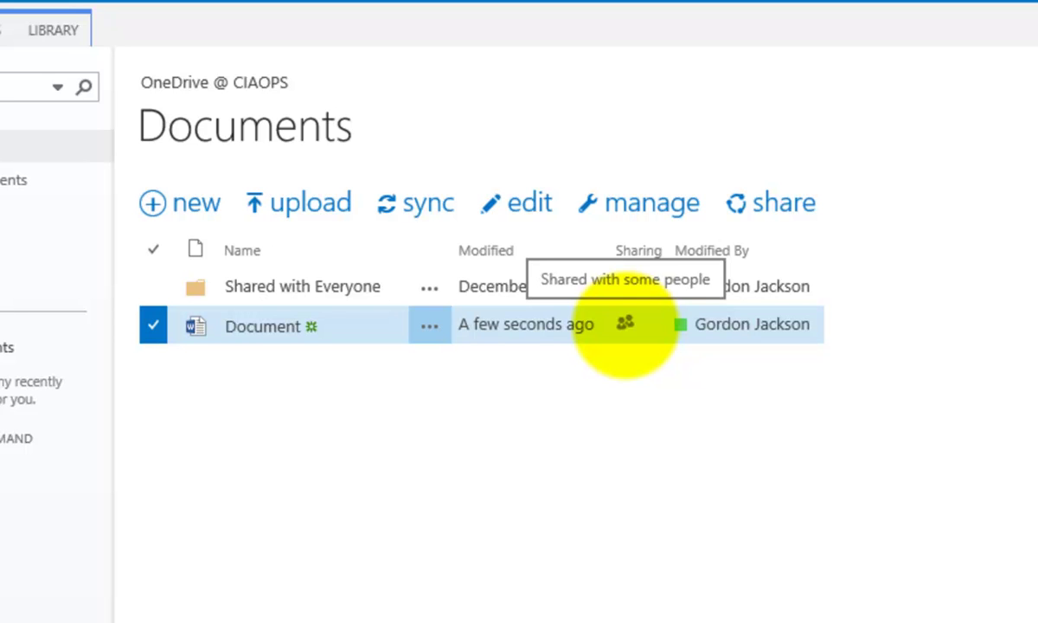
{"action": "left_click", "coordinate": [783, 206]}
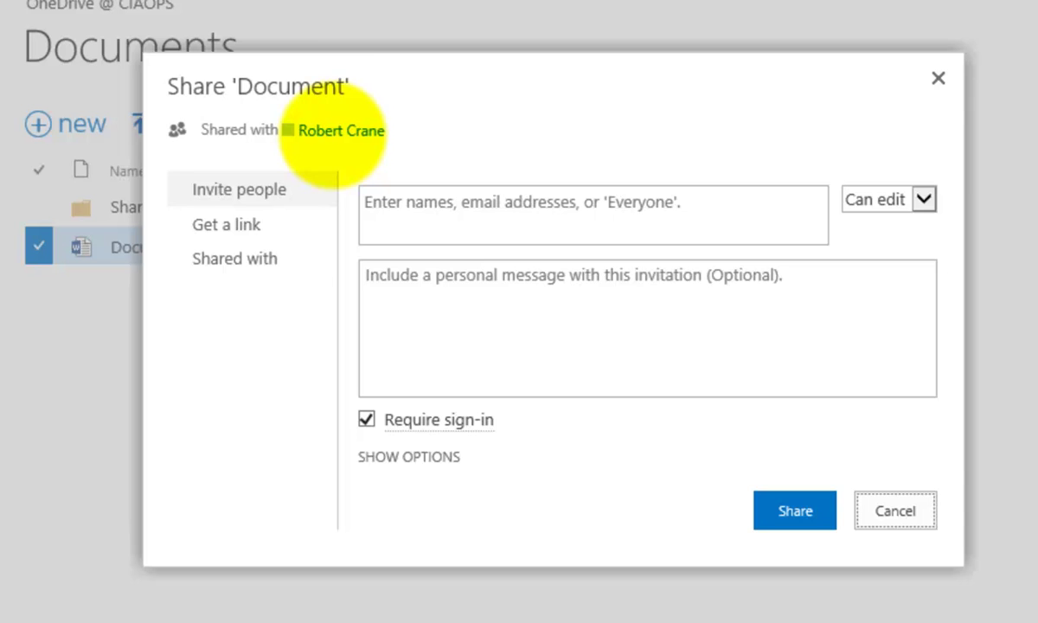
{"action": "left_click", "coordinate": [250, 262]}
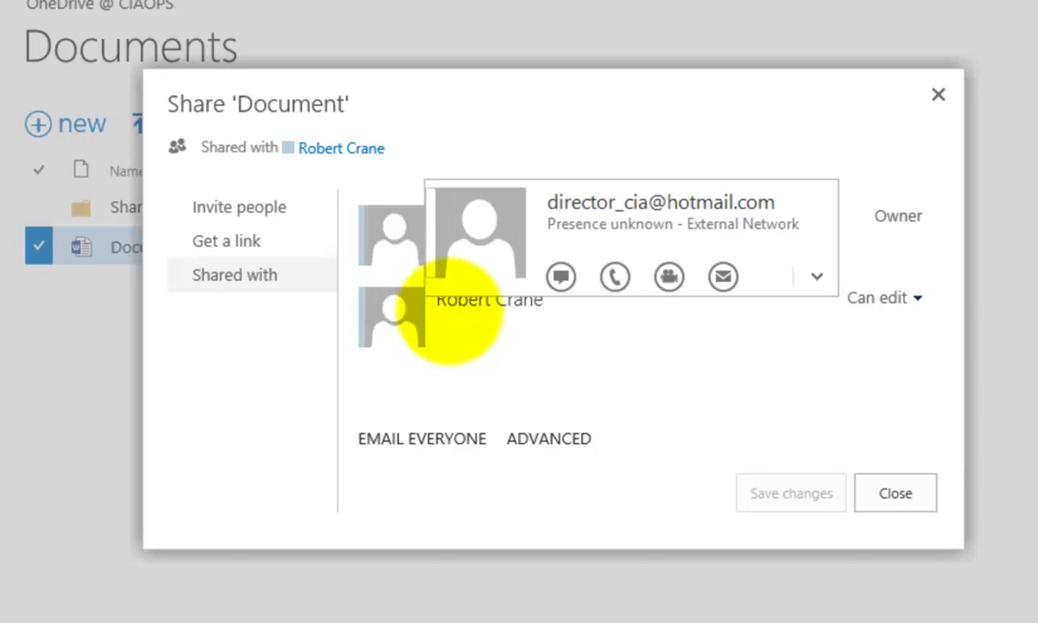
{"action": "mouse_move", "coordinate": [395, 320]}
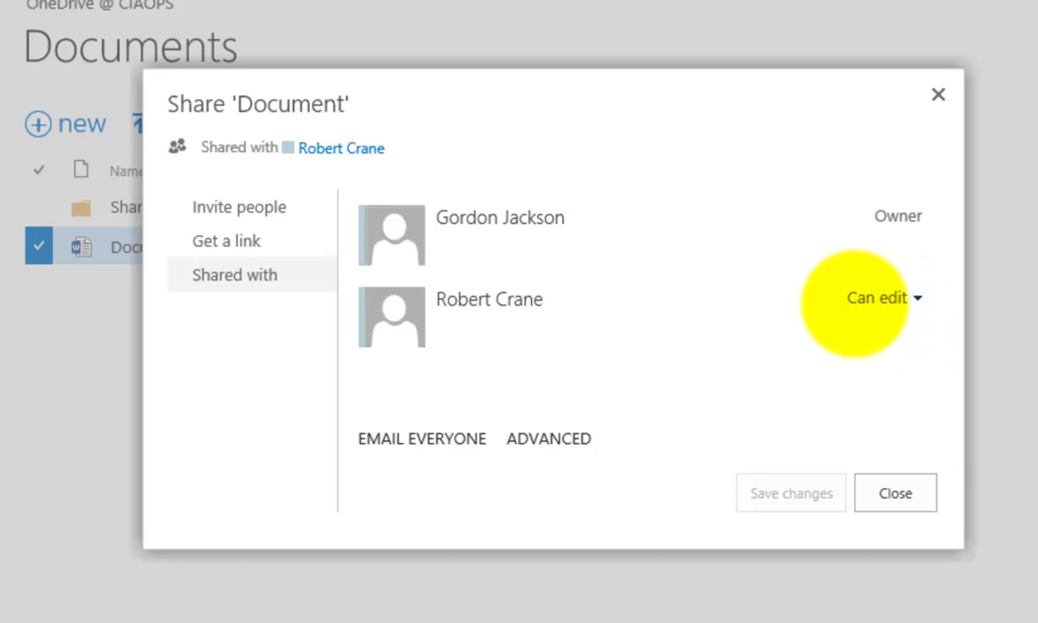
{"action": "left_click", "coordinate": [920, 493]}
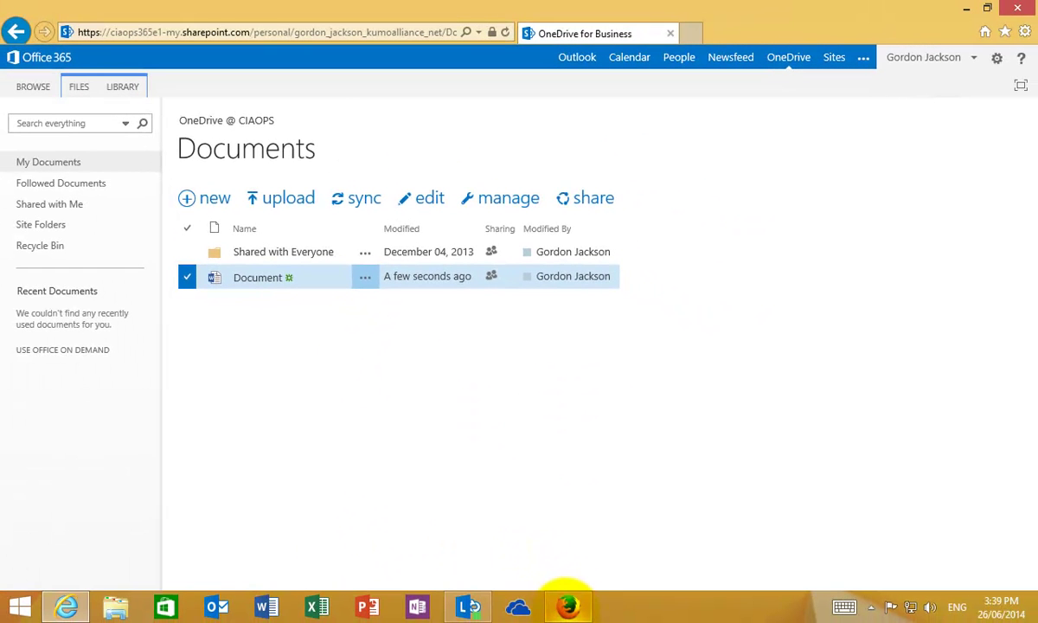
In the recipient's Firefox mail, open the sharing invitation and follow the Document.docx link, unblocking content
{"action": "left_click", "coordinate": [567, 604]}
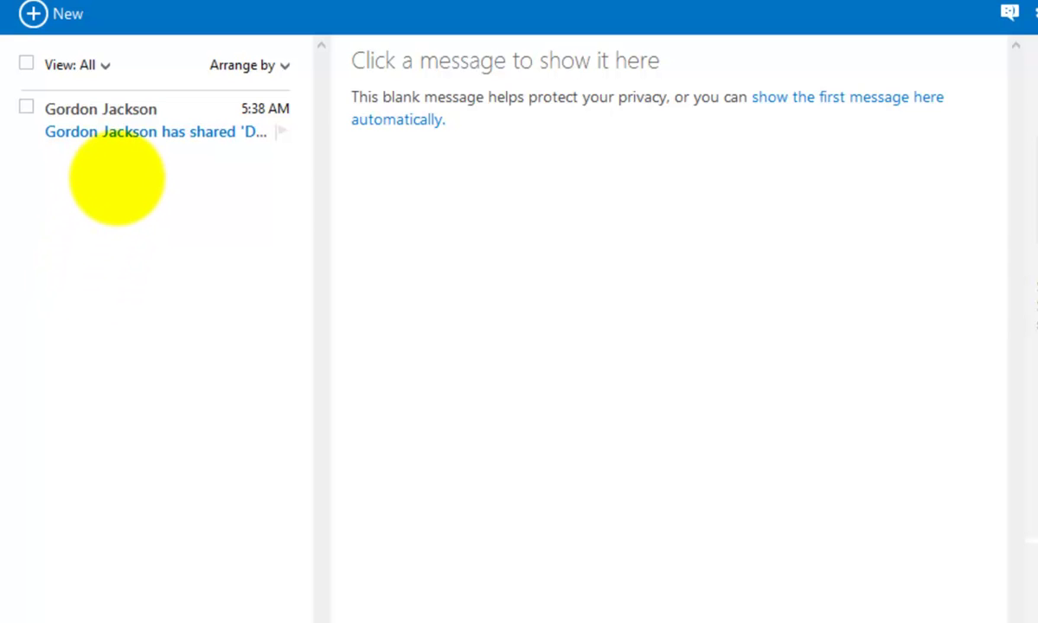
{"action": "left_click", "coordinate": [171, 109]}
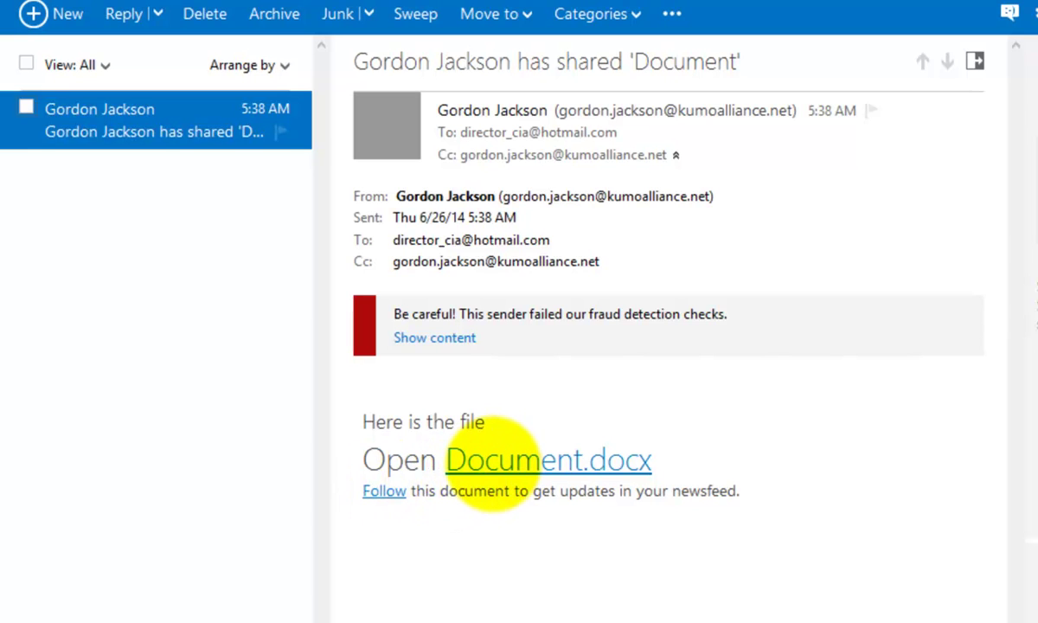
{"action": "left_click", "coordinate": [501, 457]}
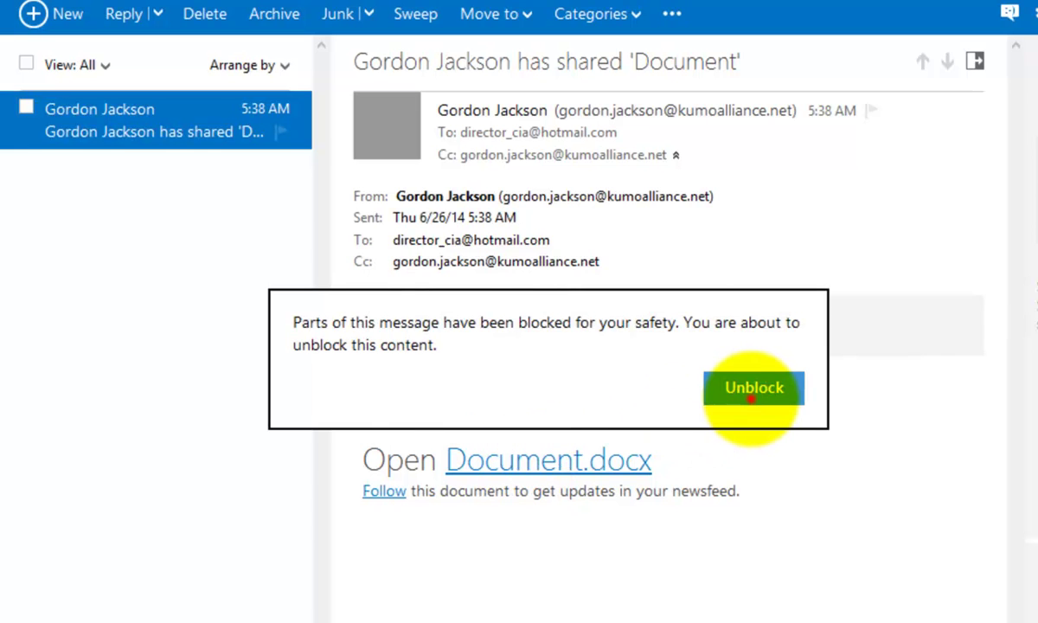
{"action": "left_click", "coordinate": [751, 400]}
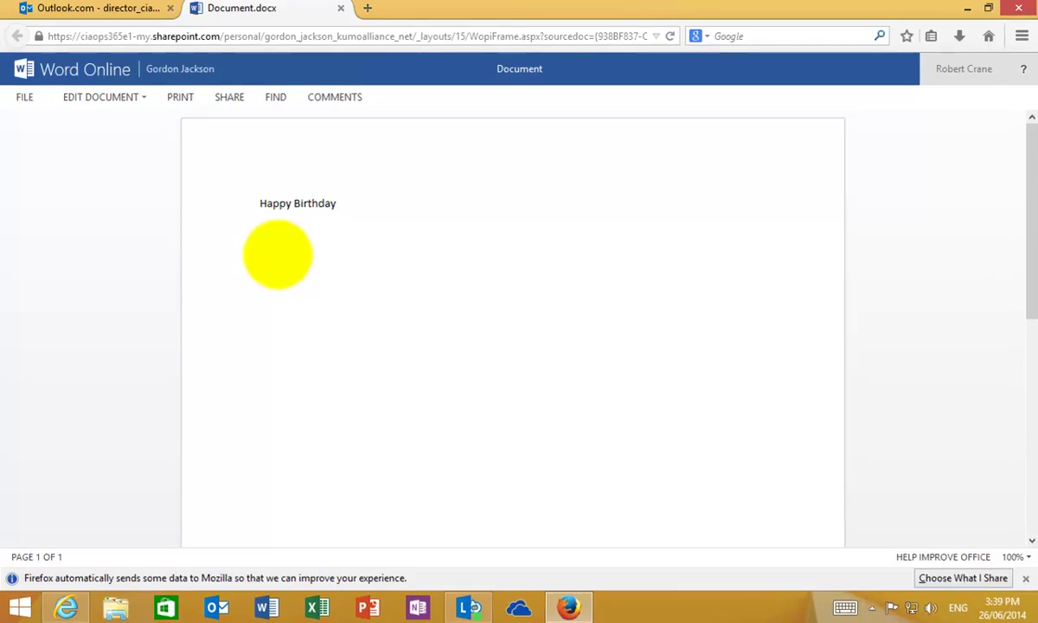
Edit Document in the browser, add a 'Thanks' line below Happy Birthday, then return to OneDrive
{"action": "left_click", "coordinate": [183, 123]}
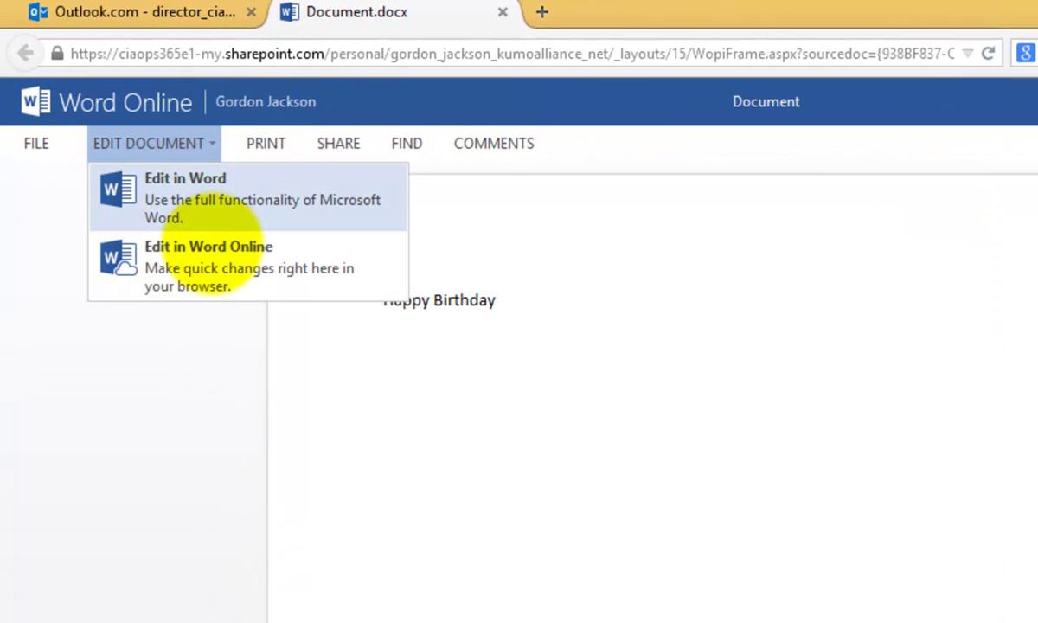
{"action": "left_click", "coordinate": [213, 250]}
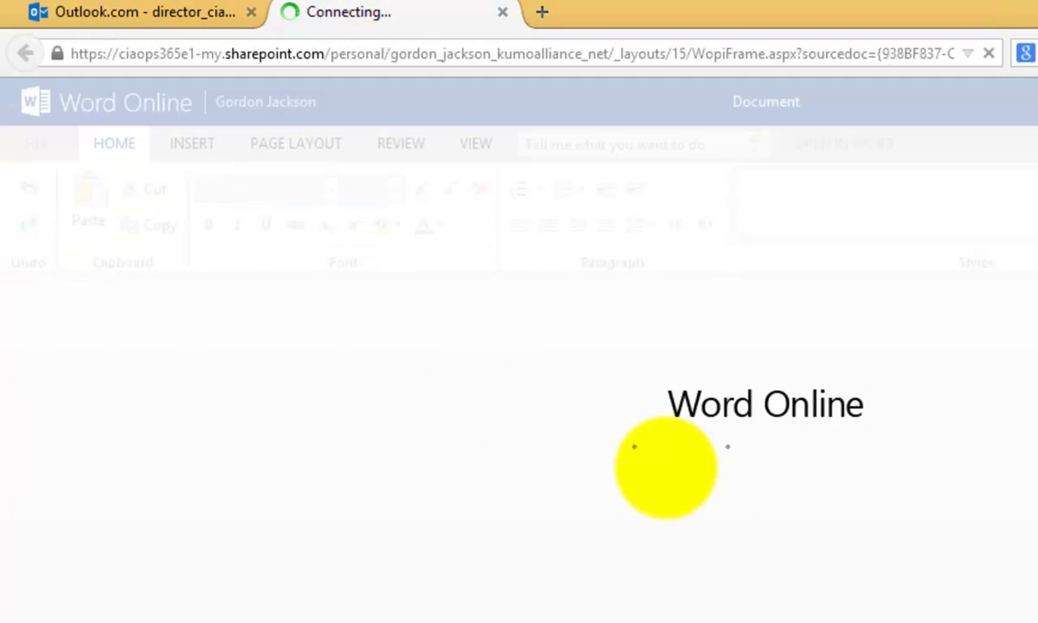
{"action": "left_click", "coordinate": [532, 422]}
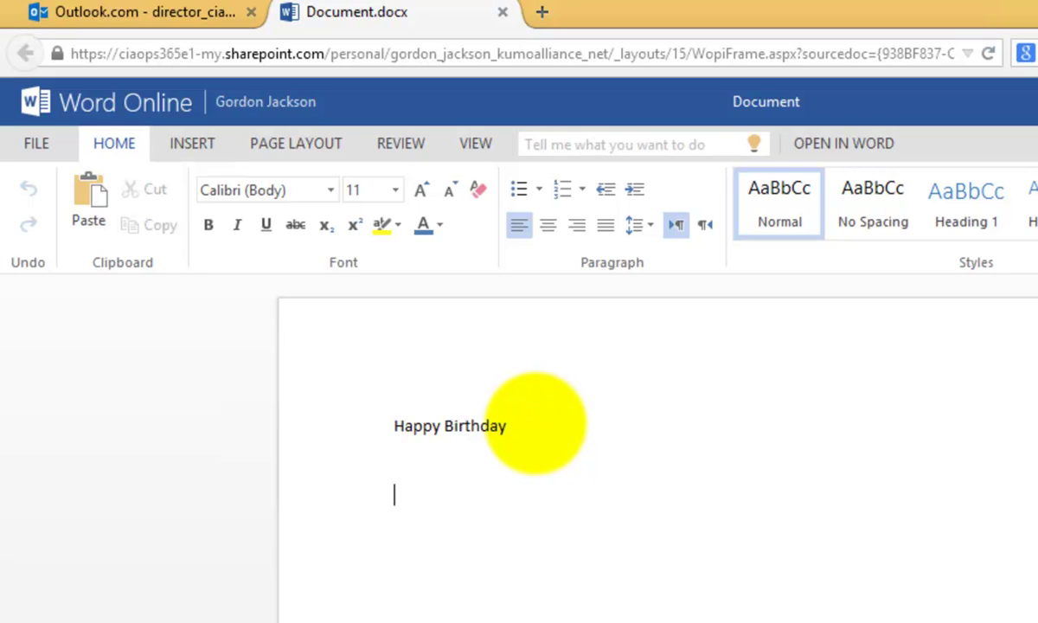
{"action": "key", "text": "Return"}
{"action": "key", "text": "Return"}
{"action": "type", "text": "Thanks"}
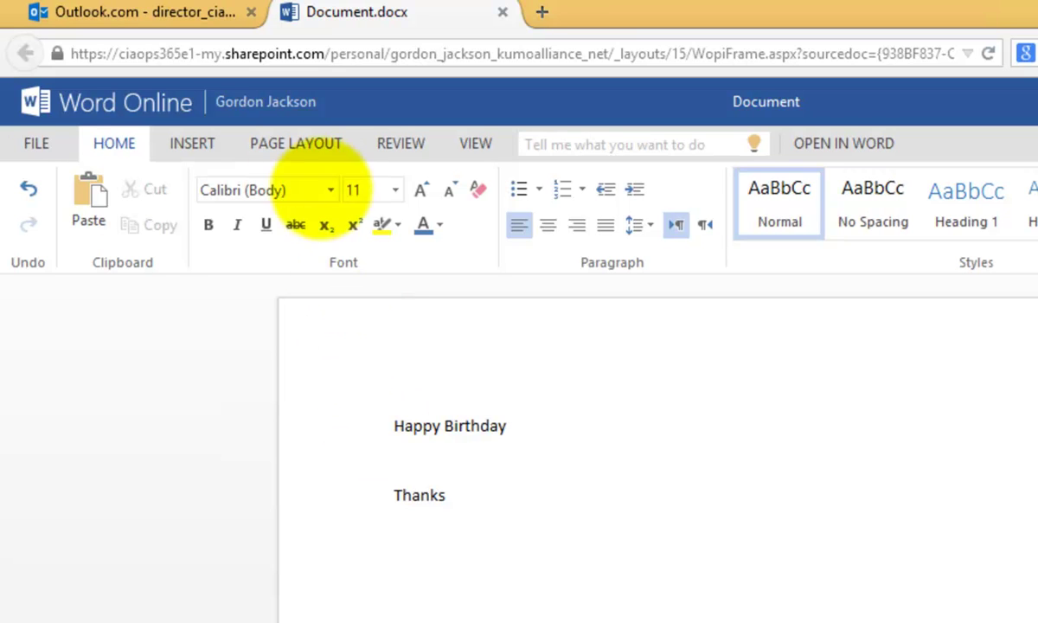
{"action": "left_click", "coordinate": [278, 102]}
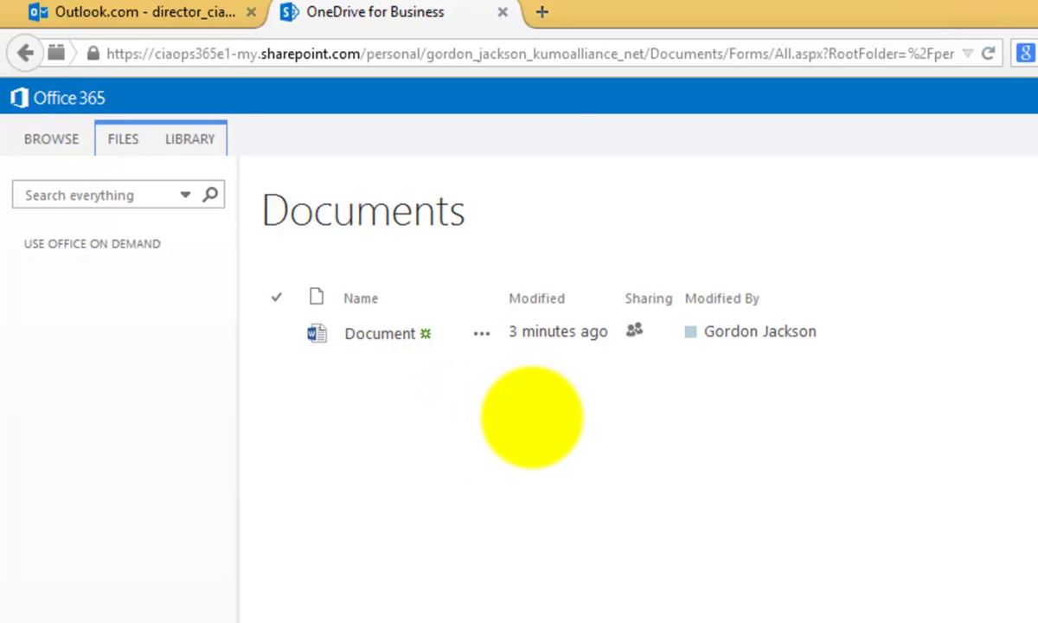
Switch back to the recipient's Outlook.com inbox showing the Document.docx sharing invitation
{"action": "left_click", "coordinate": [119, 12]}
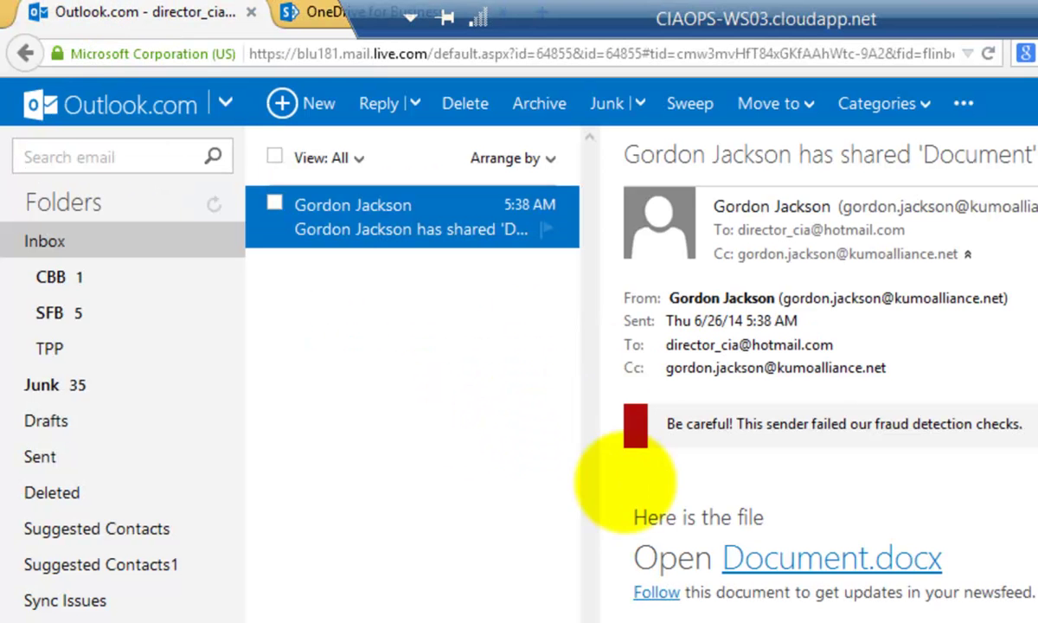
Return to the owner's OneDrive for Business Documents library listing Document
{"action": "left_click", "coordinate": [437, 450]}
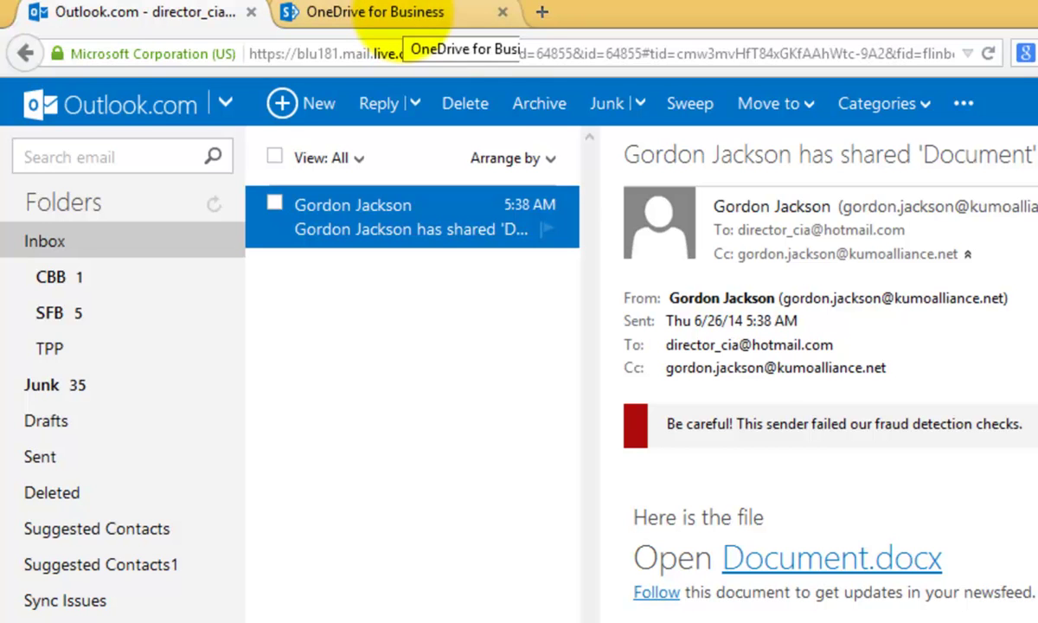
{"action": "left_click", "coordinate": [382, 13]}
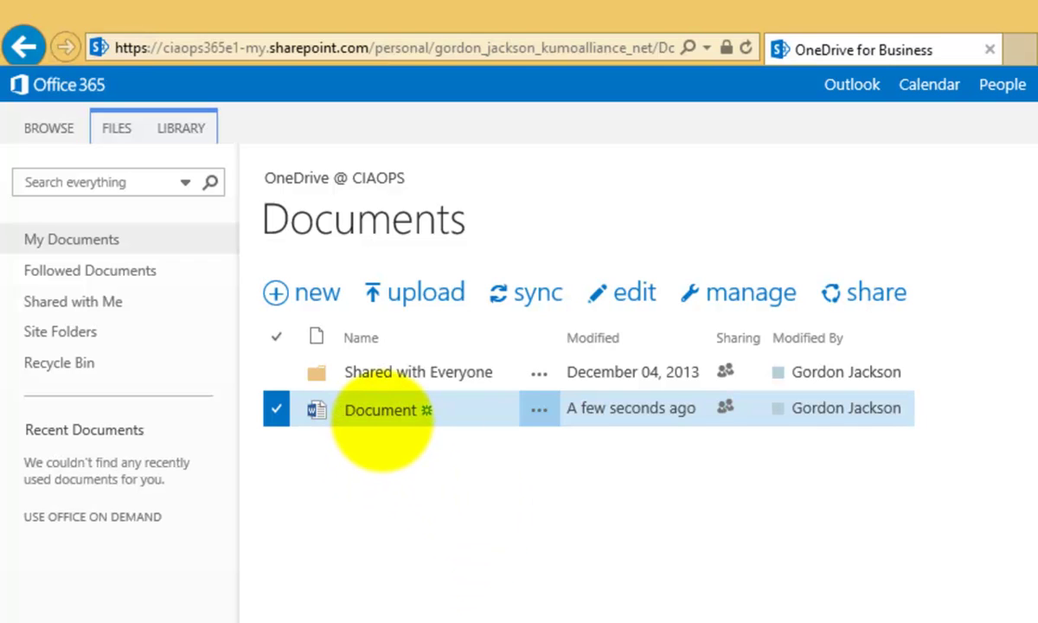
Open Document in Word Online to verify the Thanks line, then go back to the library
{"action": "left_click", "coordinate": [379, 411]}
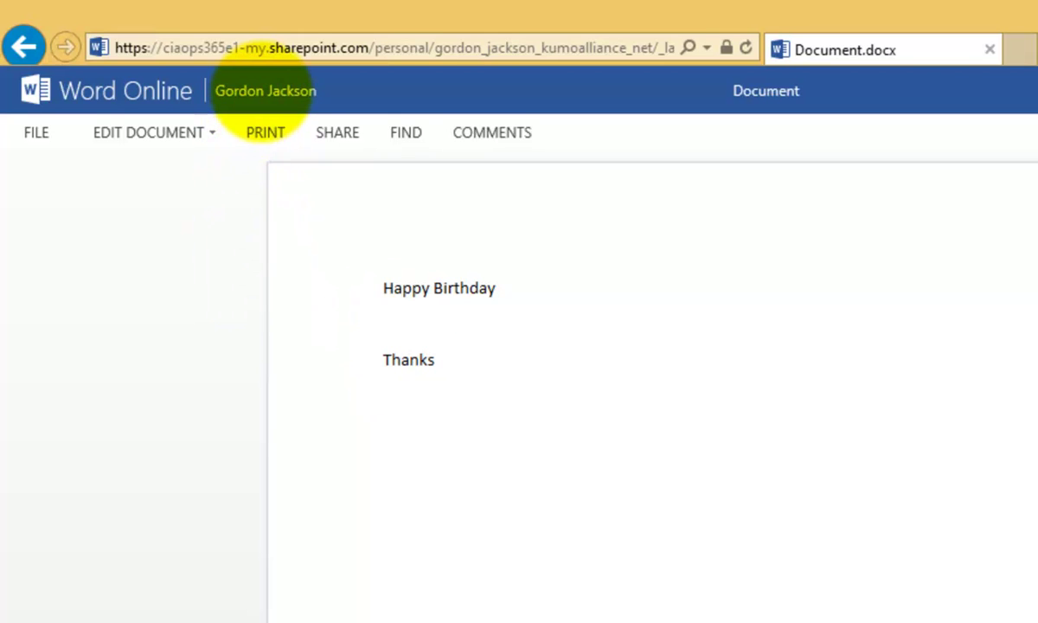
{"action": "left_click", "coordinate": [261, 90]}
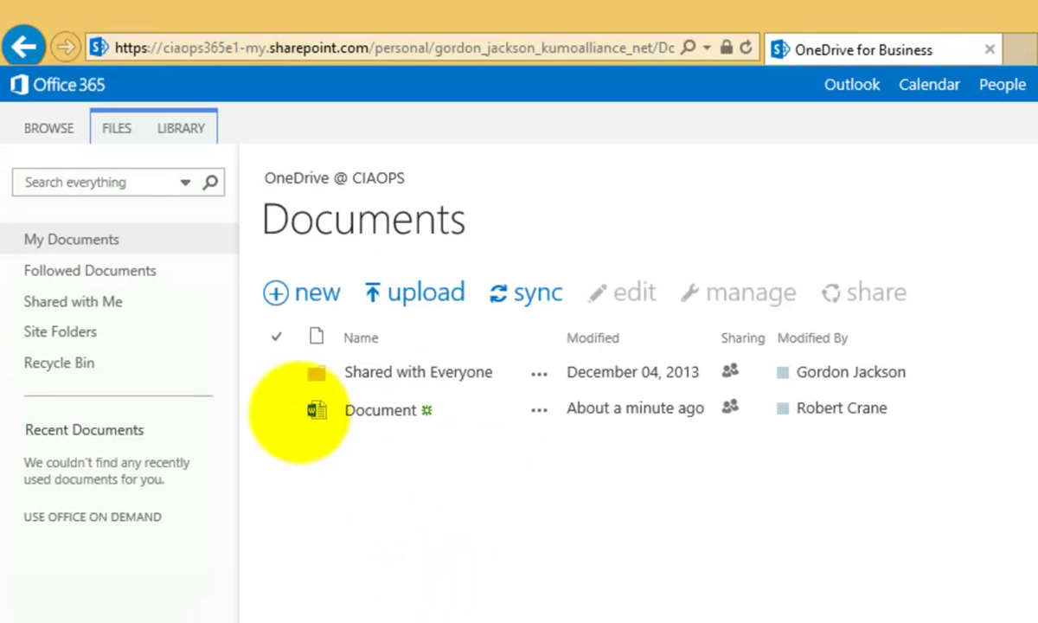
Downgrade the external guest's access on Document from Can edit to Can view and save
{"action": "left_click", "coordinate": [276, 408]}
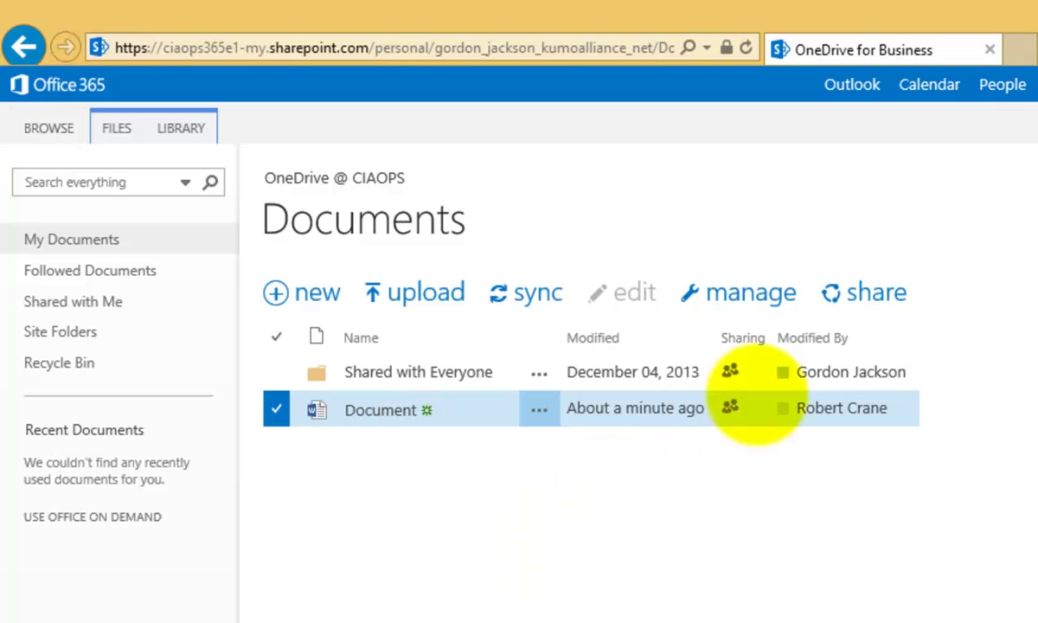
{"action": "left_click", "coordinate": [859, 293]}
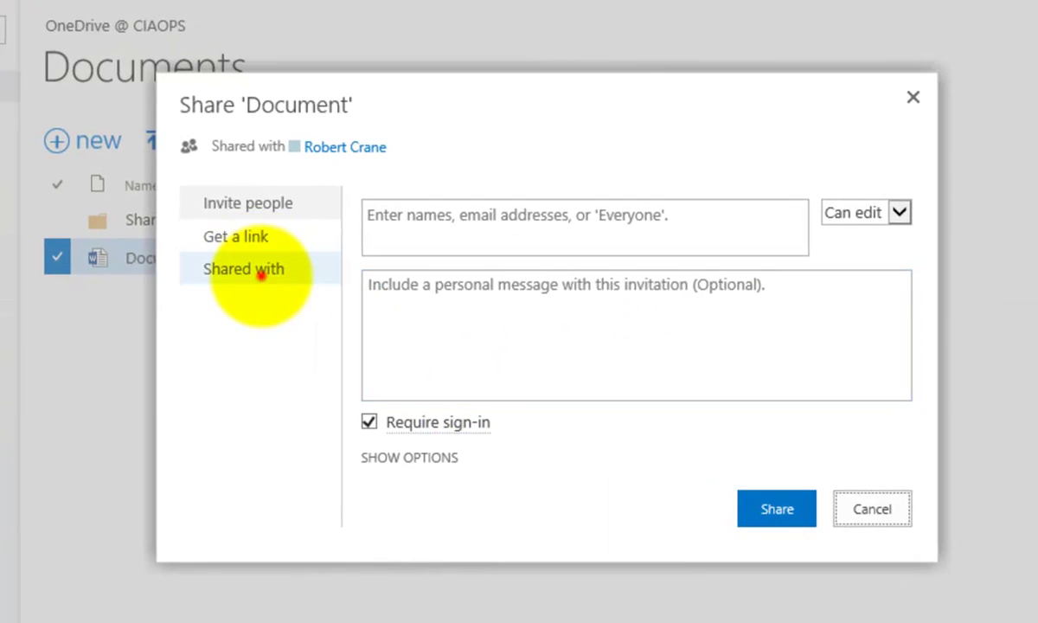
{"action": "left_click", "coordinate": [327, 329]}
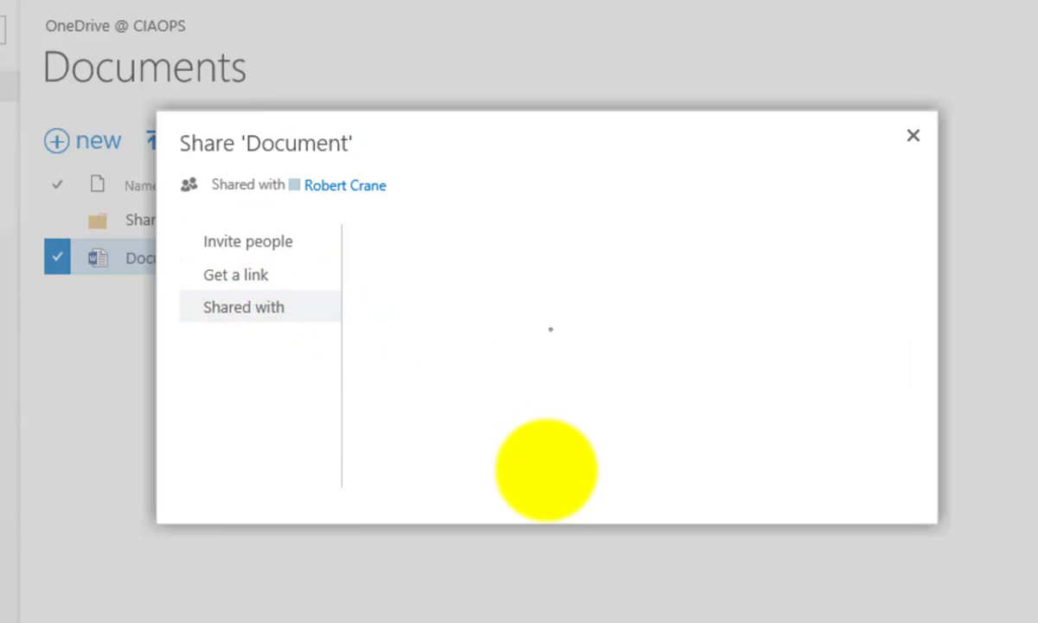
{"action": "left_click", "coordinate": [891, 306]}
{"action": "left_click", "coordinate": [799, 375]}
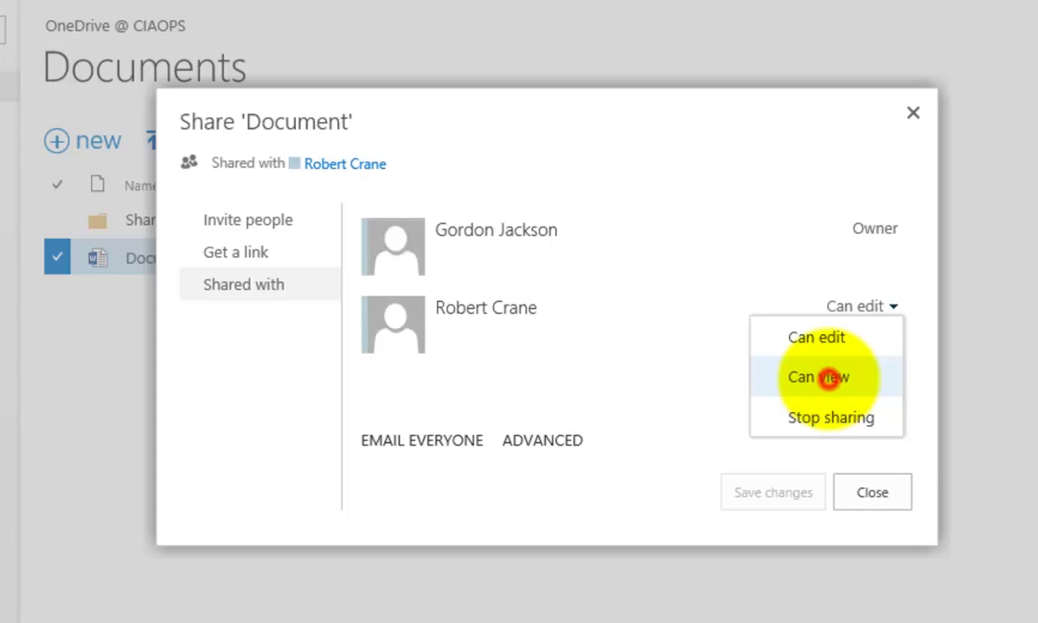
{"action": "left_click", "coordinate": [767, 492]}
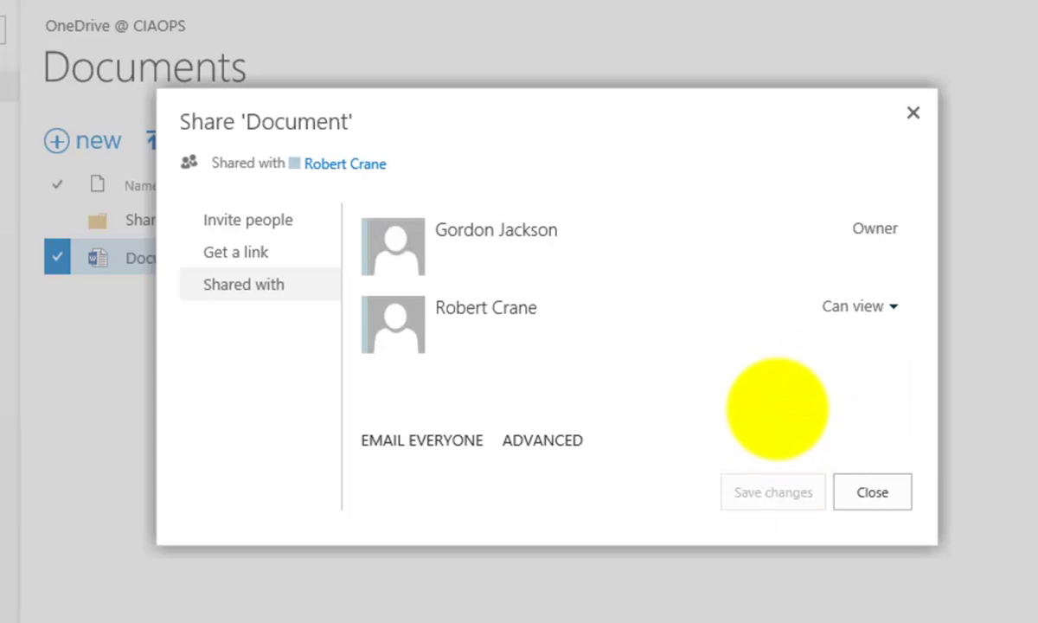
{"action": "left_click", "coordinate": [868, 493]}
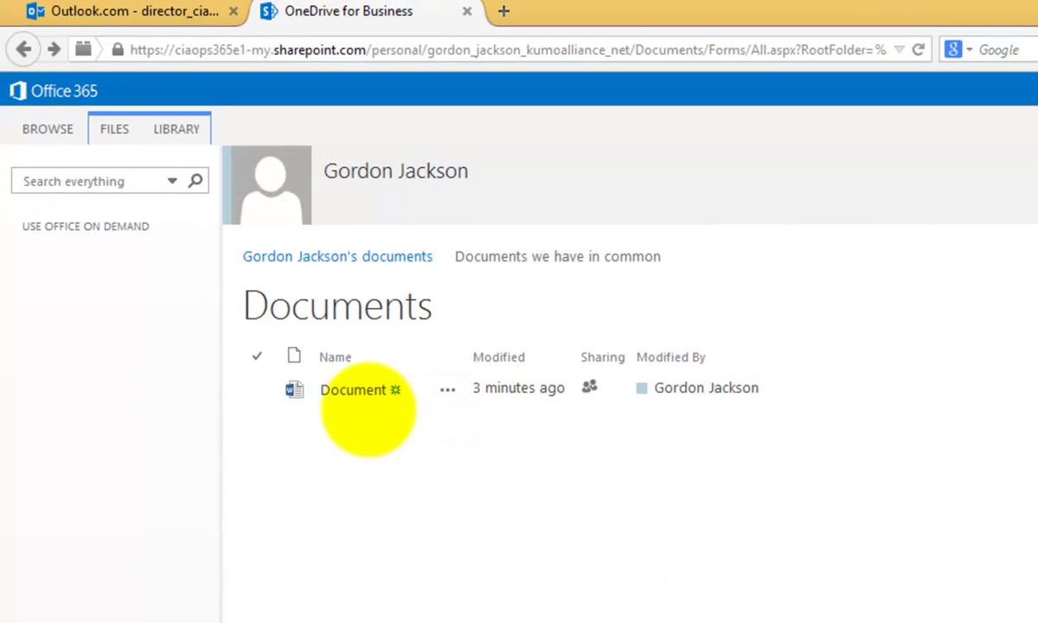
Open Document from the guest's shared list to confirm view-only access, then return to the owner's library
{"action": "left_click", "coordinate": [364, 390]}
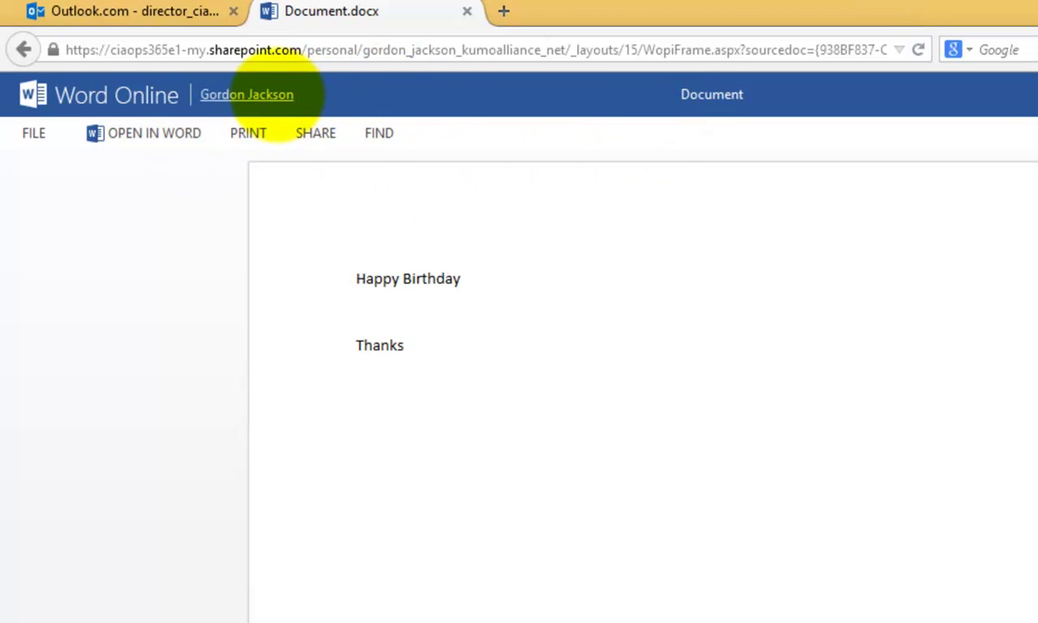
{"action": "left_click", "coordinate": [273, 95]}
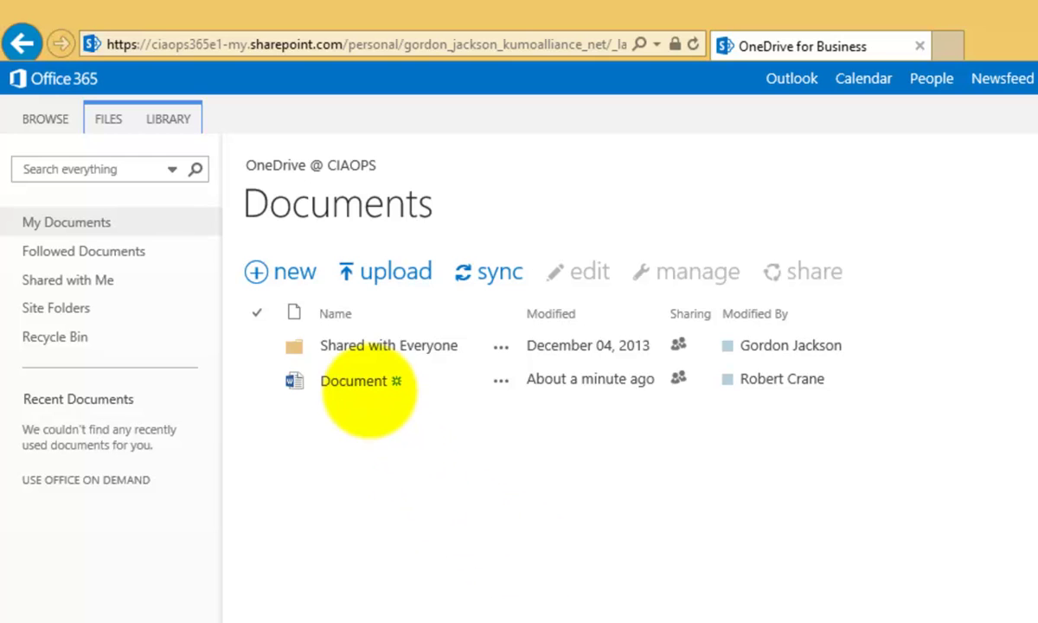
{"action": "left_click", "coordinate": [366, 385]}
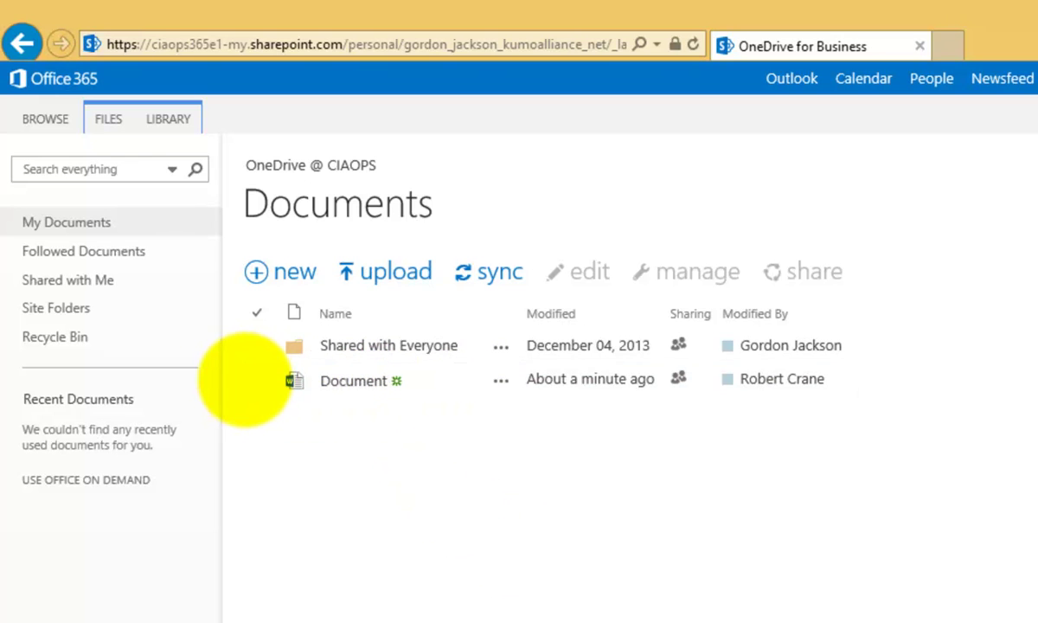
{"action": "left_click", "coordinate": [253, 379]}
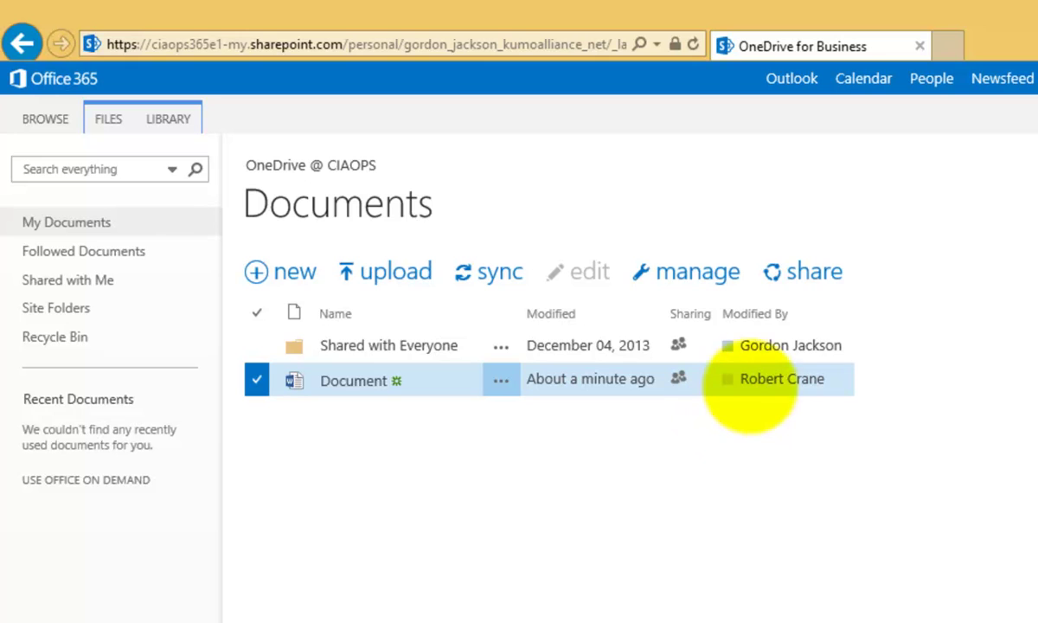
{"action": "left_click", "coordinate": [798, 272]}
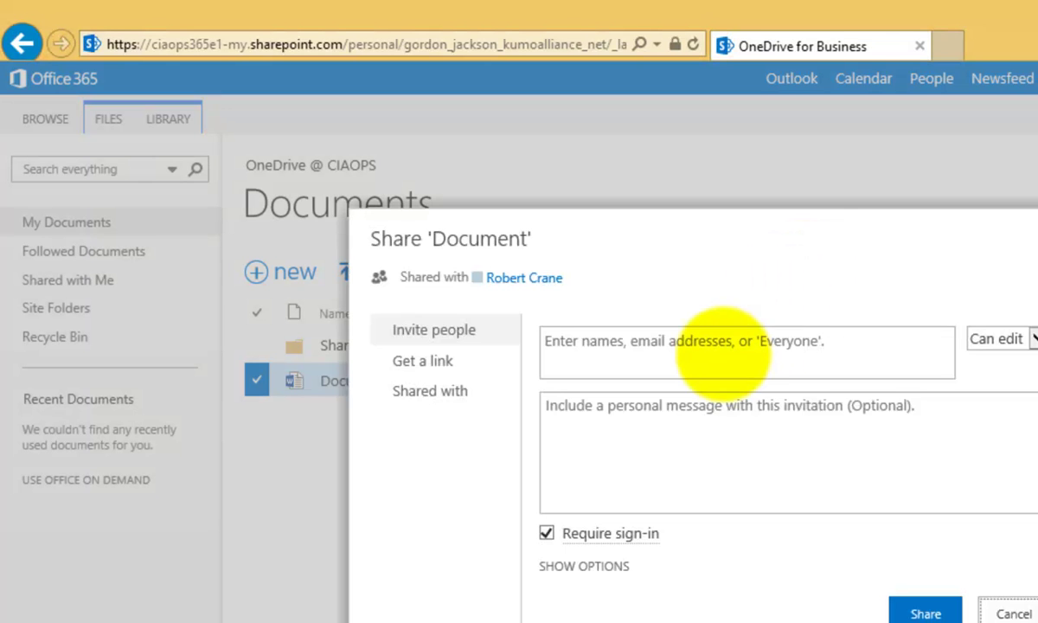
{"action": "left_click", "coordinate": [694, 339]}
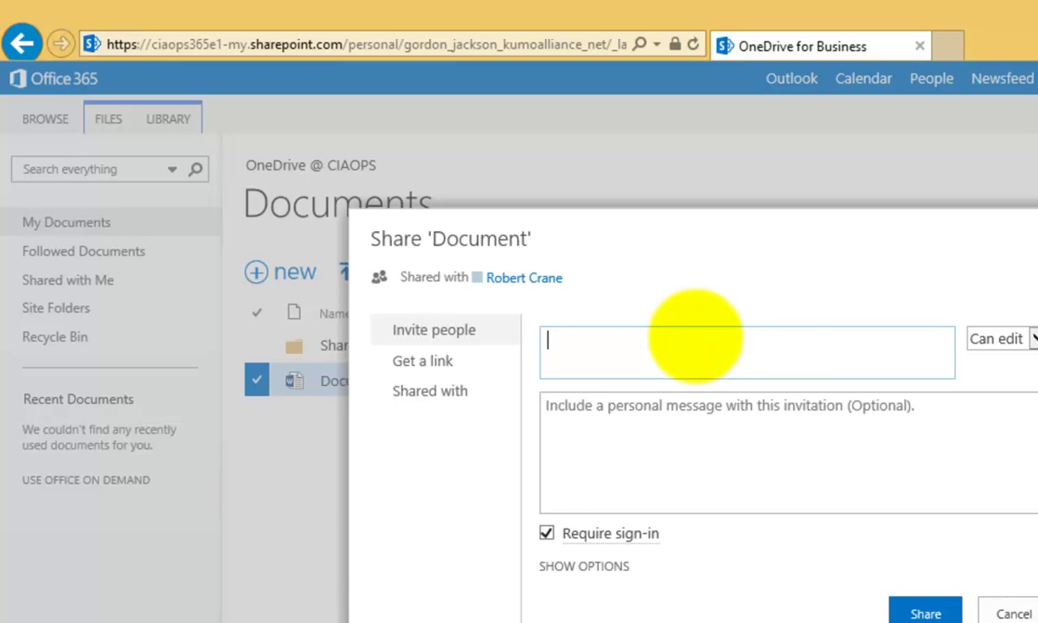
{"action": "left_click", "coordinate": [585, 566]}
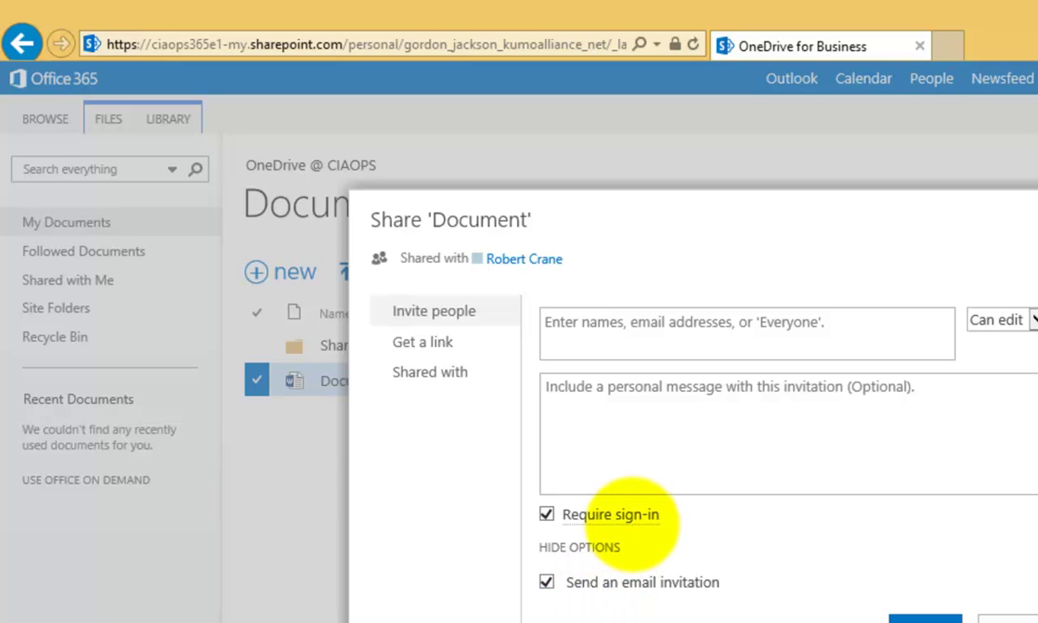
{"action": "mouse_move", "coordinate": [632, 521]}
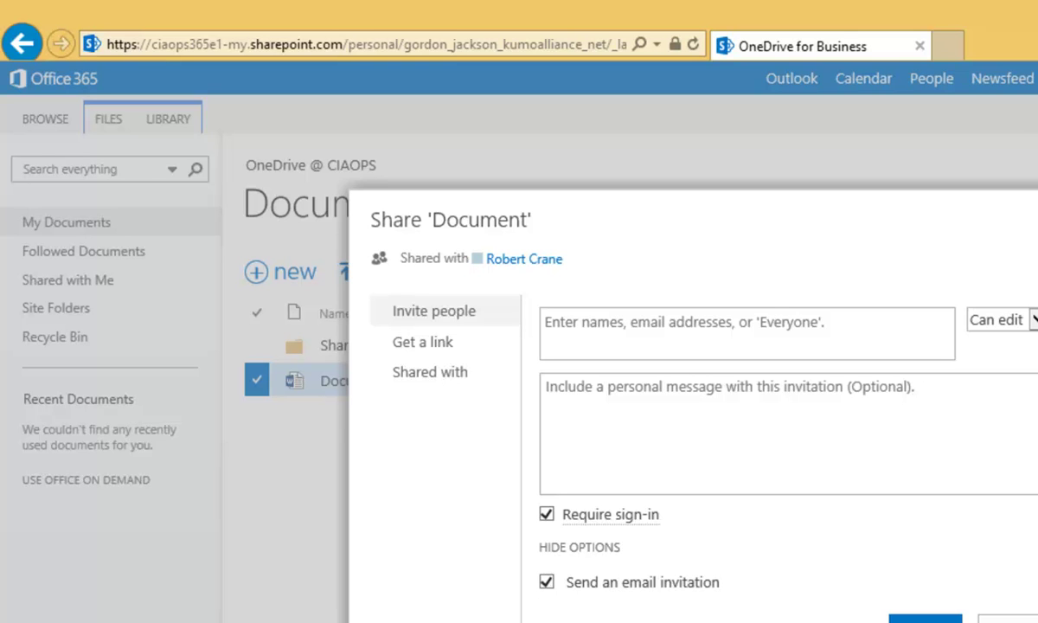
{"action": "key", "text": "Escape"}
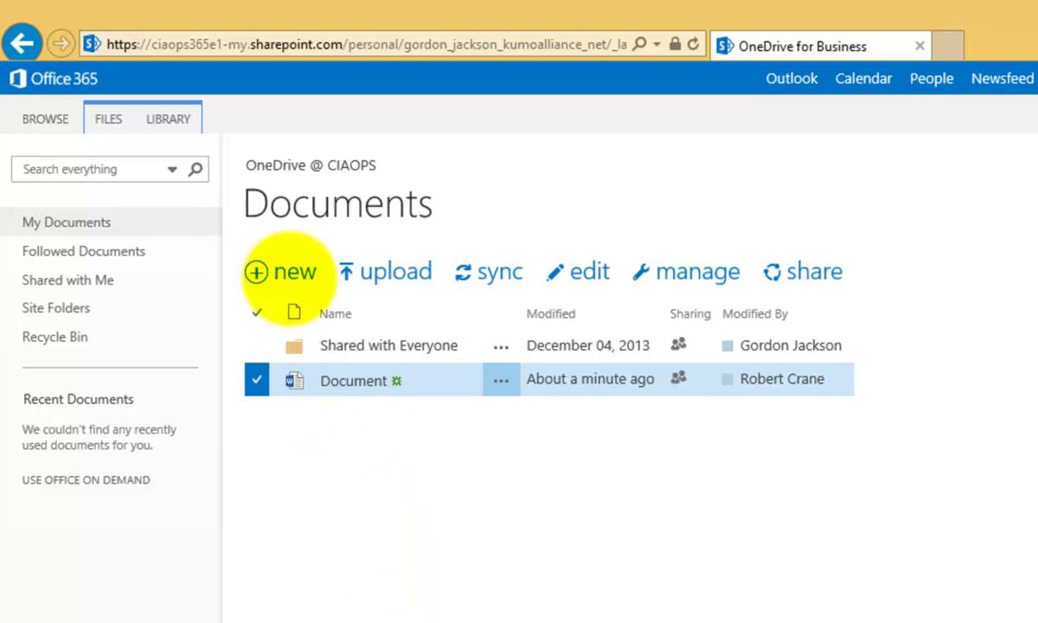
Create a new Word document, Document1, containing the line 'For viewing only'
{"action": "left_click", "coordinate": [292, 271]}
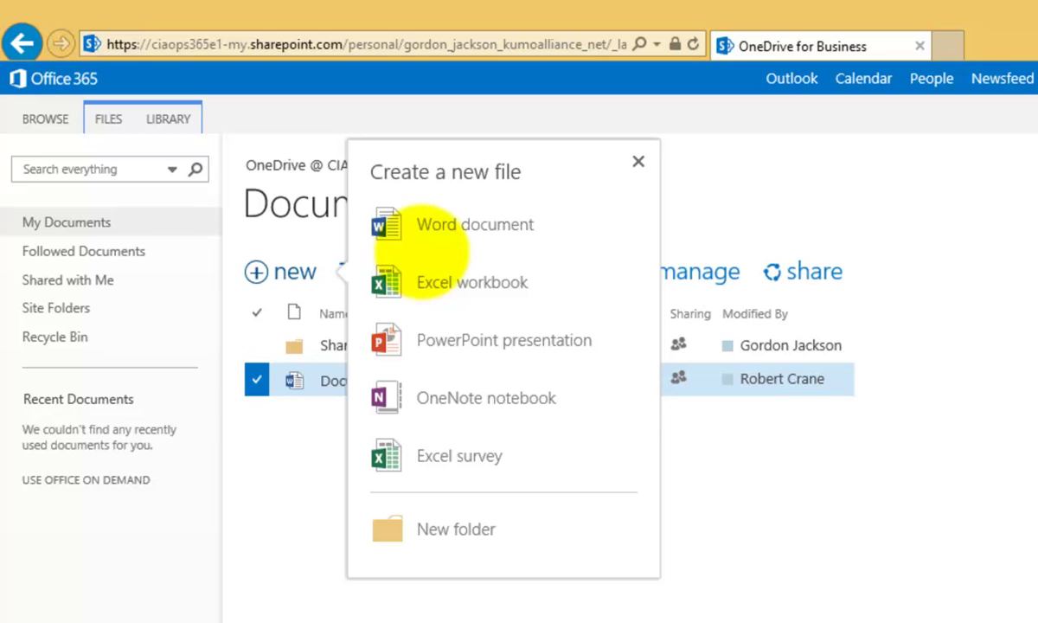
{"action": "left_click", "coordinate": [424, 225]}
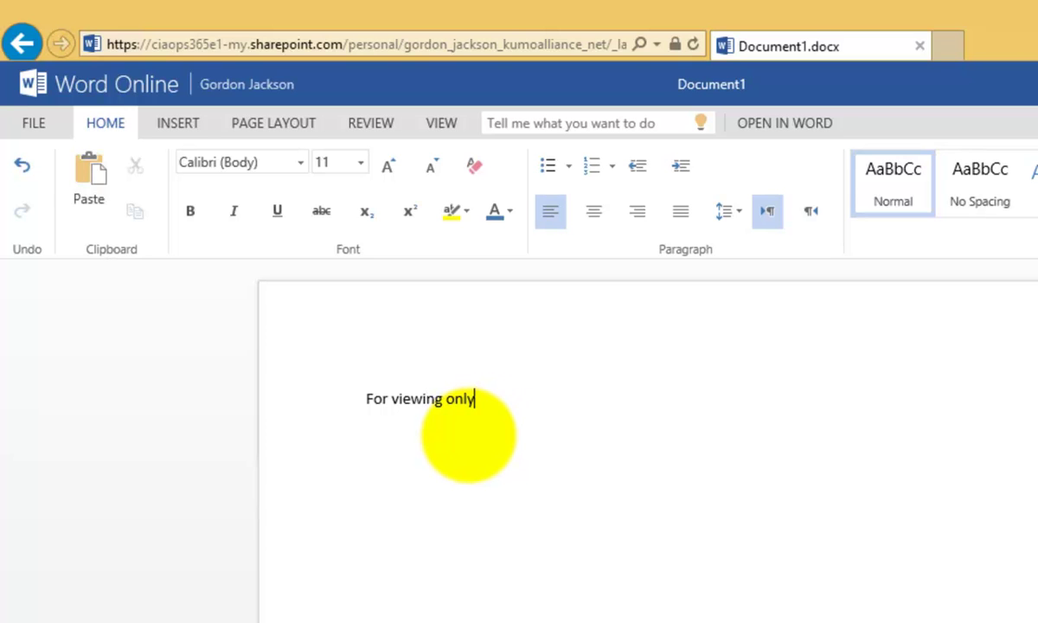
{"action": "key", "text": "Return"}
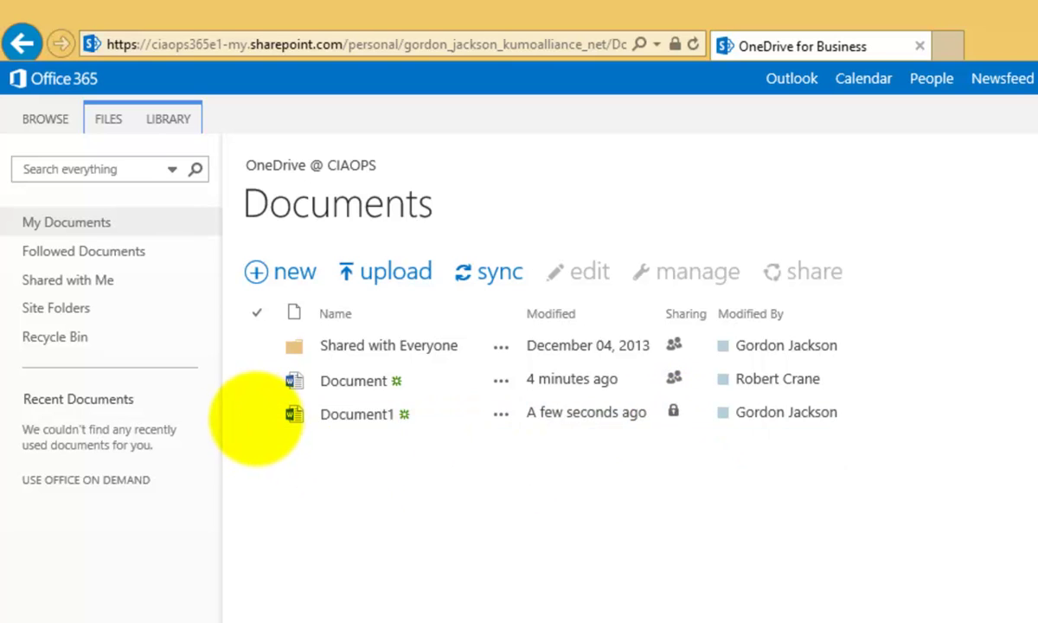
Create a View Only guest link for Document1 and select its URL for copying
{"action": "left_click", "coordinate": [257, 415]}
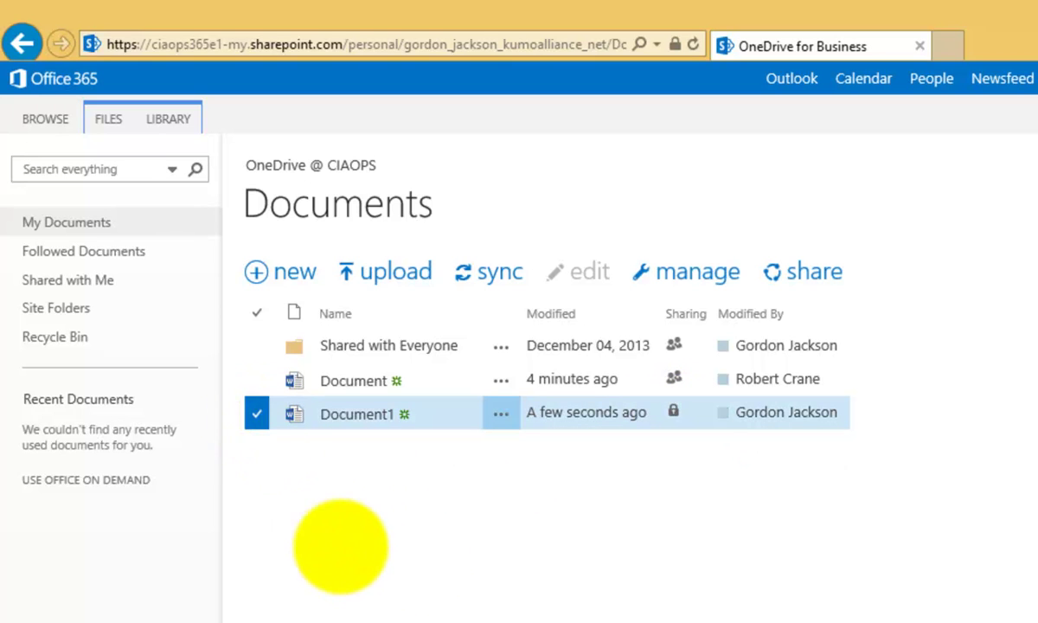
{"action": "left_click", "coordinate": [790, 274]}
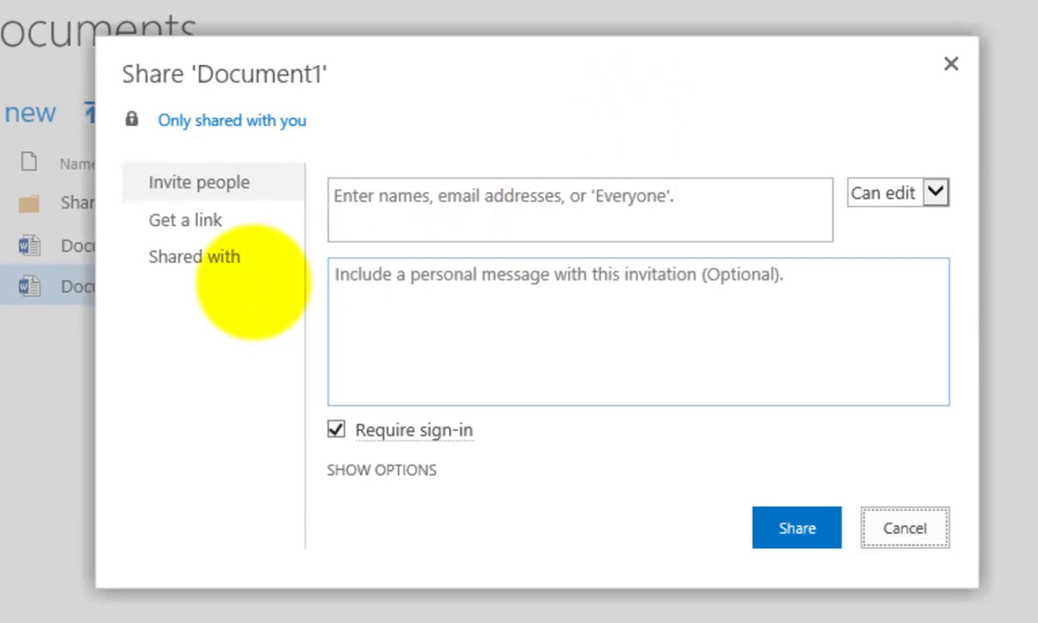
{"action": "left_click", "coordinate": [201, 223]}
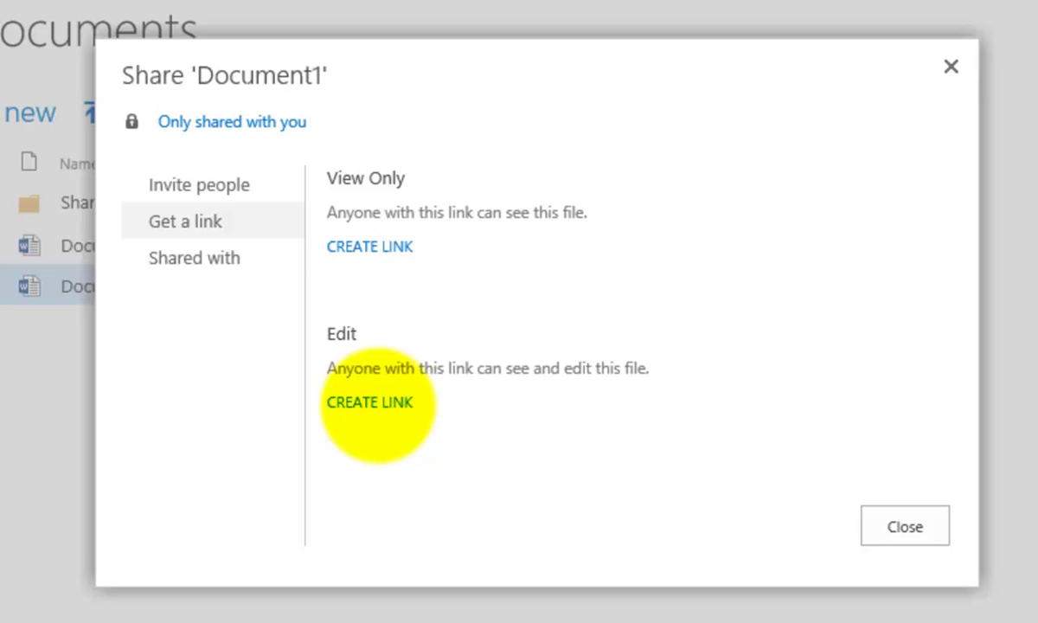
{"action": "left_click", "coordinate": [378, 244]}
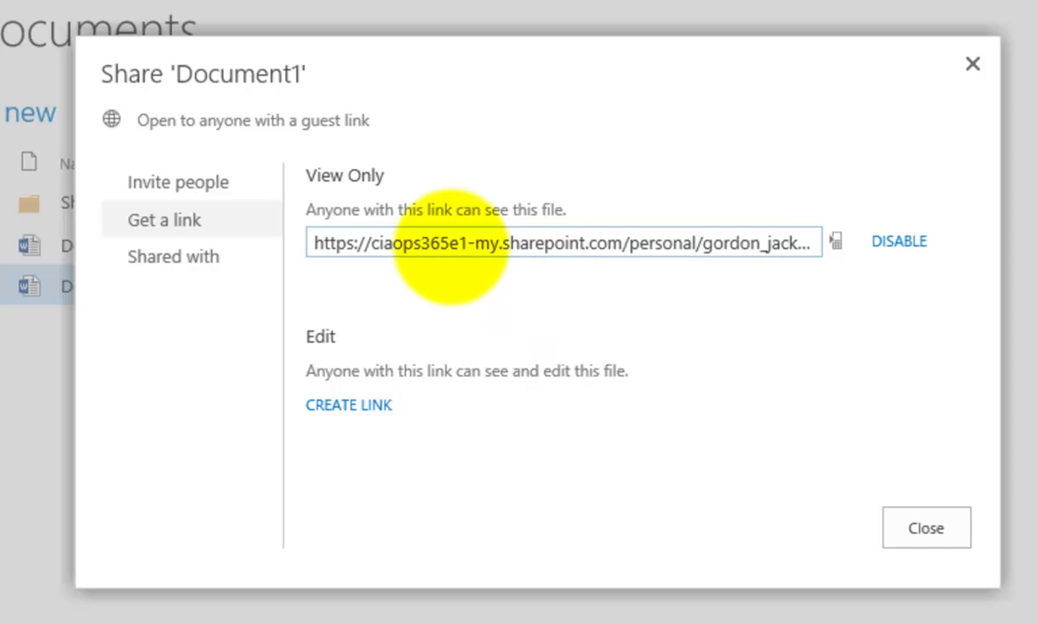
{"action": "left_click", "coordinate": [451, 246]}
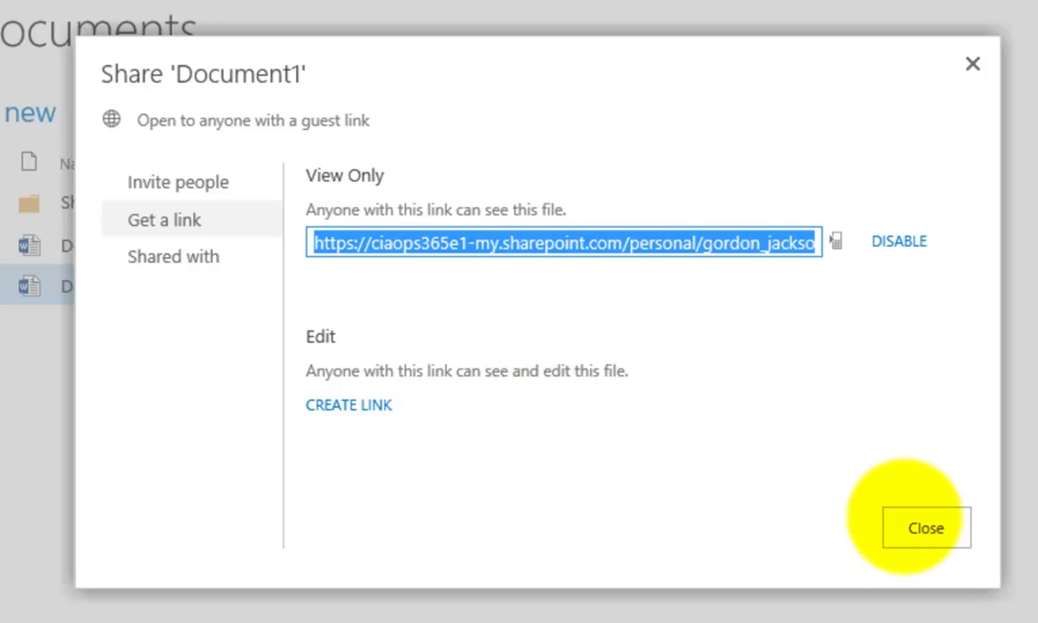
{"action": "left_click", "coordinate": [905, 528]}
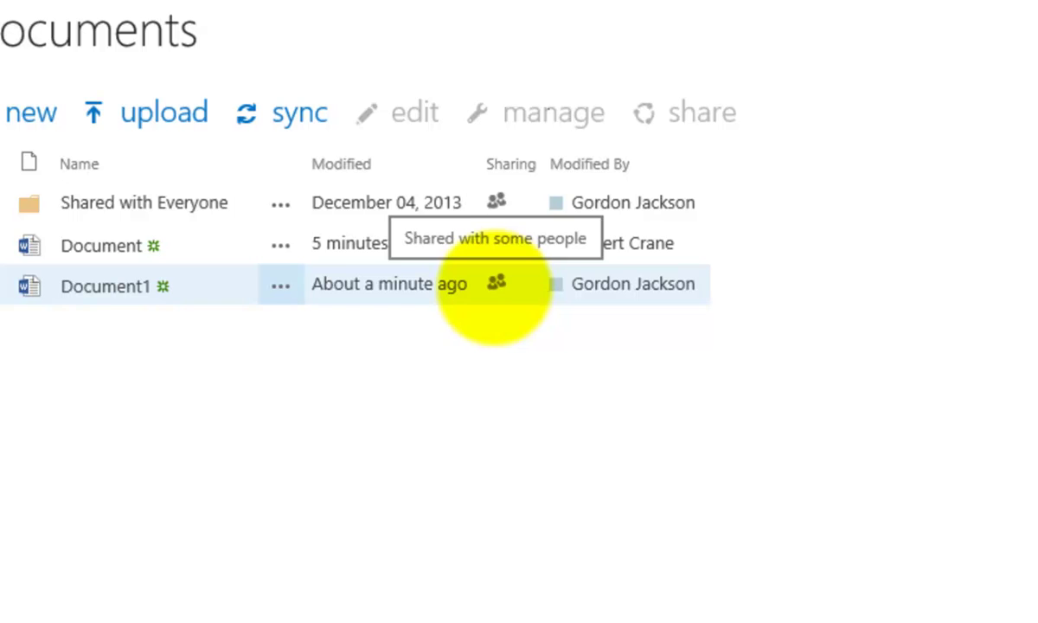
Reopen Document1's sharing options and cancel without making changes
{"action": "left_click", "coordinate": [6, 287]}
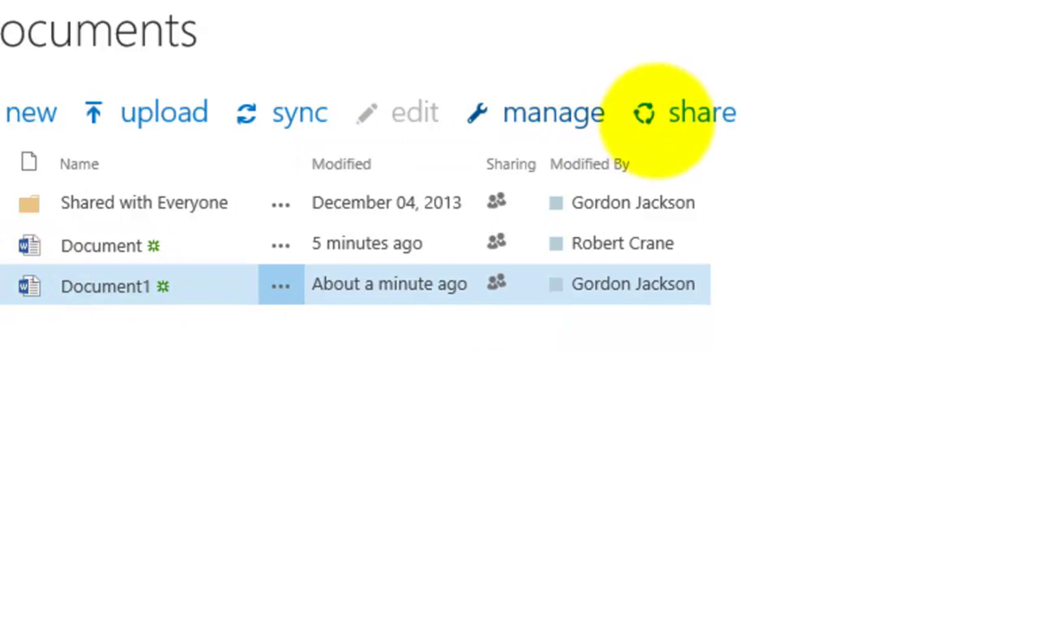
{"action": "left_click", "coordinate": [693, 121]}
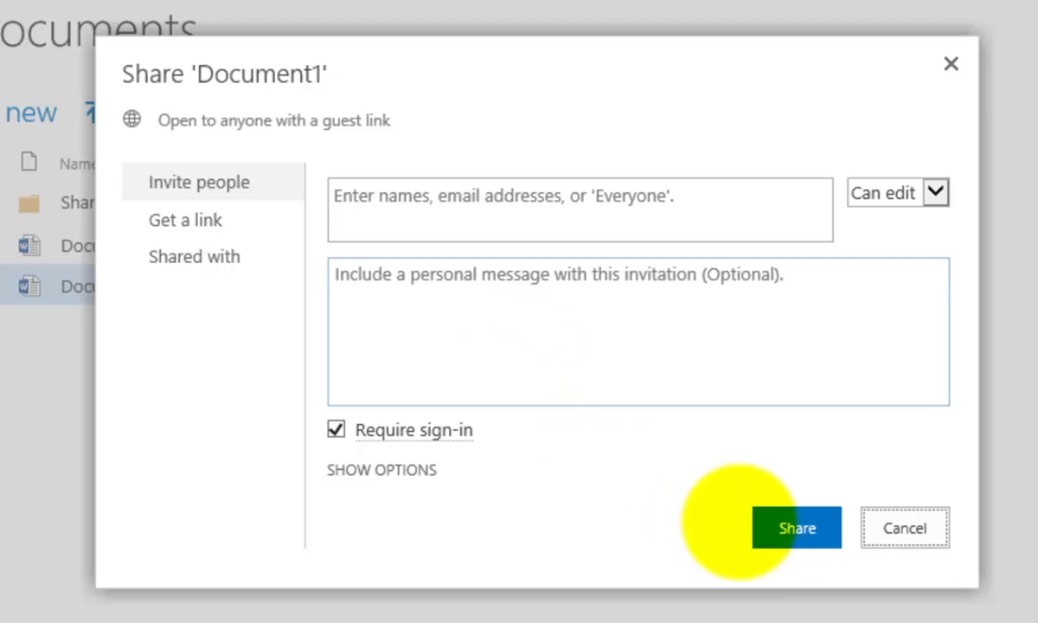
{"action": "left_click", "coordinate": [923, 533]}
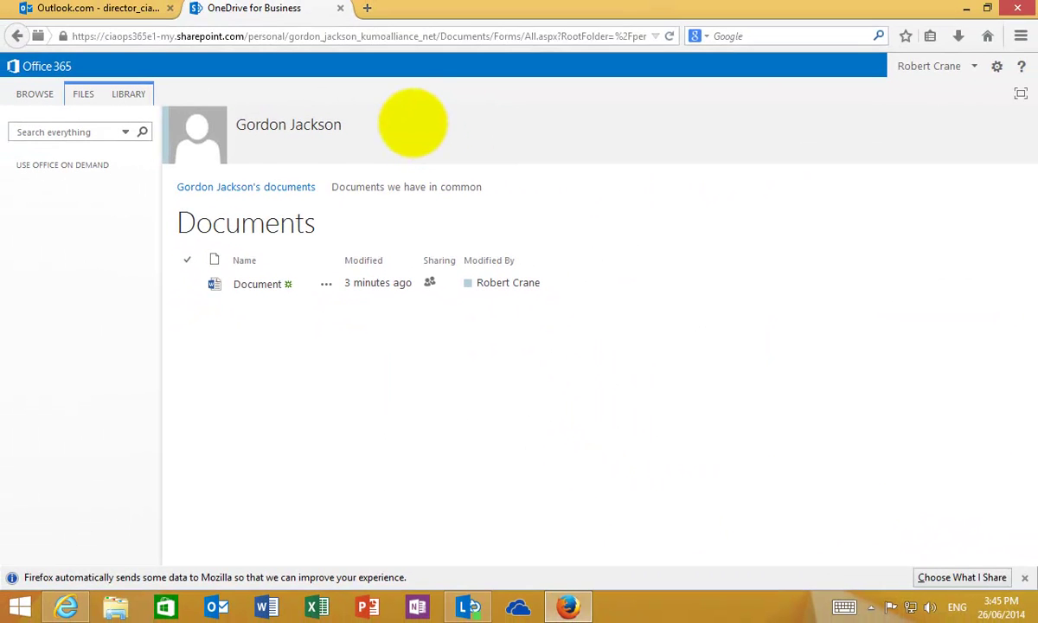
Sign out of the external account and Outlook.com, then minimize the window to reach the desktop
{"action": "left_click", "coordinate": [929, 66]}
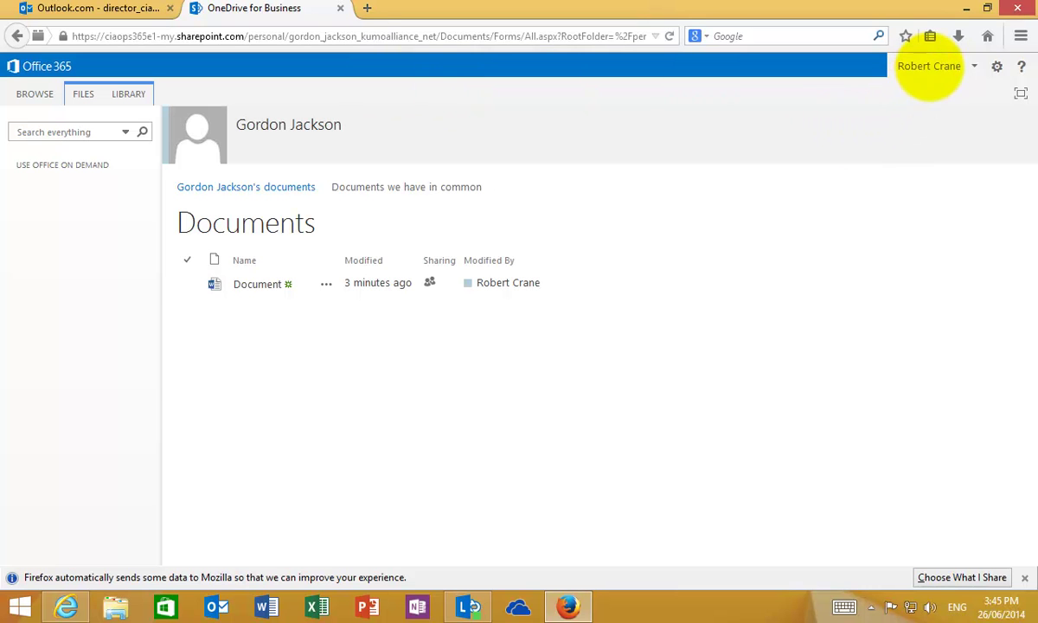
{"action": "left_click", "coordinate": [902, 89]}
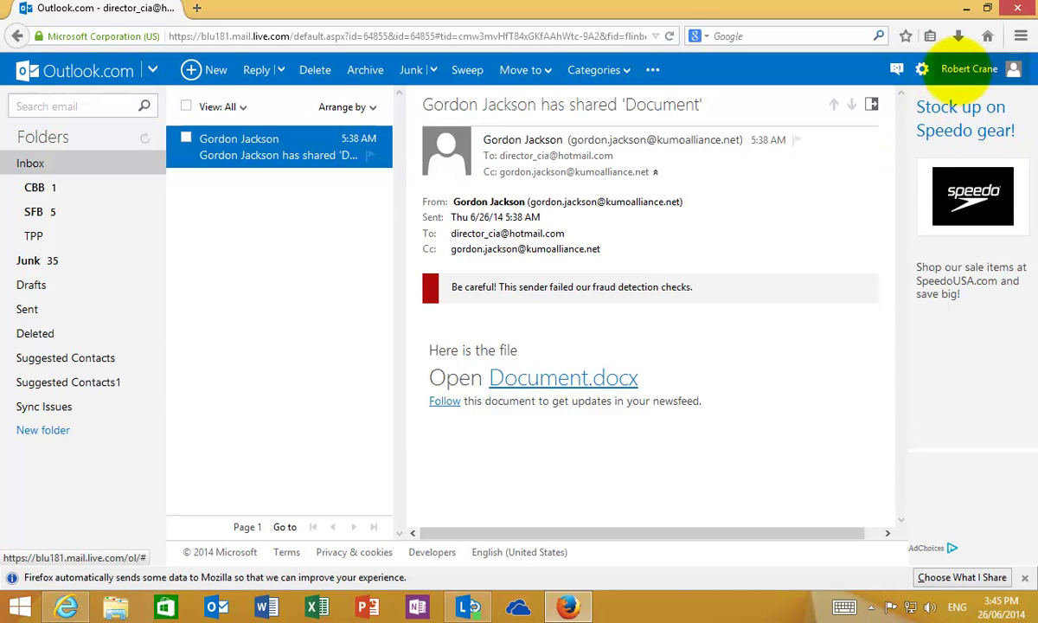
{"action": "left_click", "coordinate": [958, 73]}
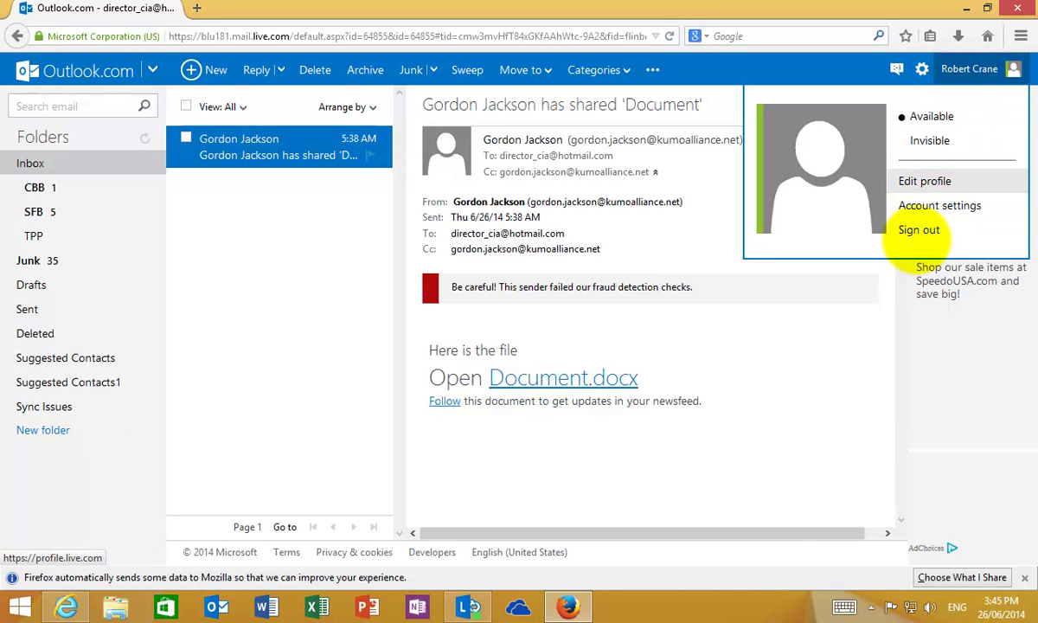
{"action": "left_click", "coordinate": [919, 230]}
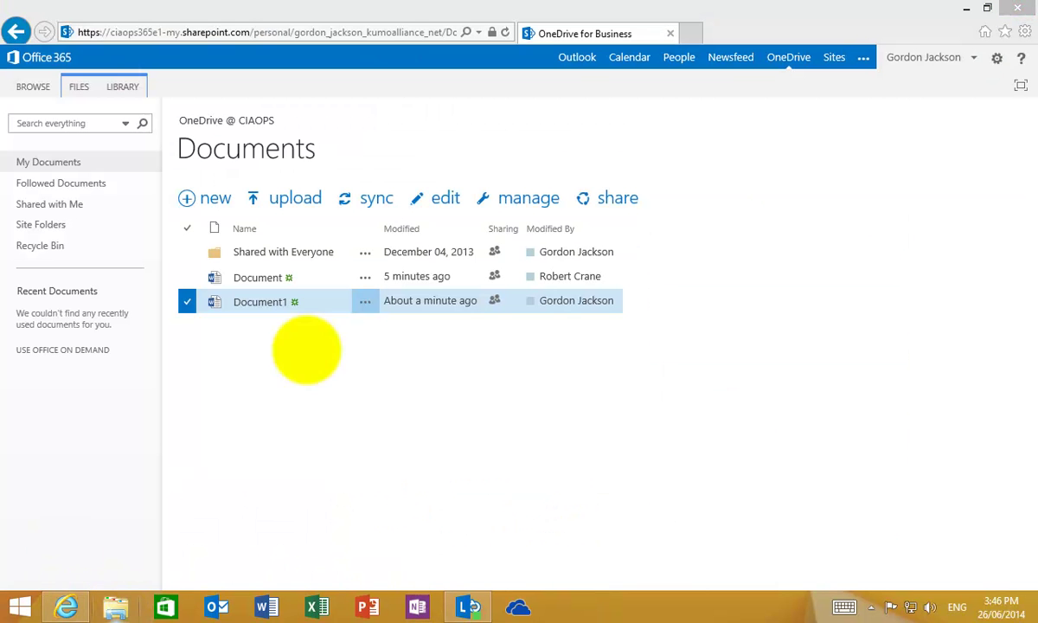
{"action": "left_click", "coordinate": [967, 9]}
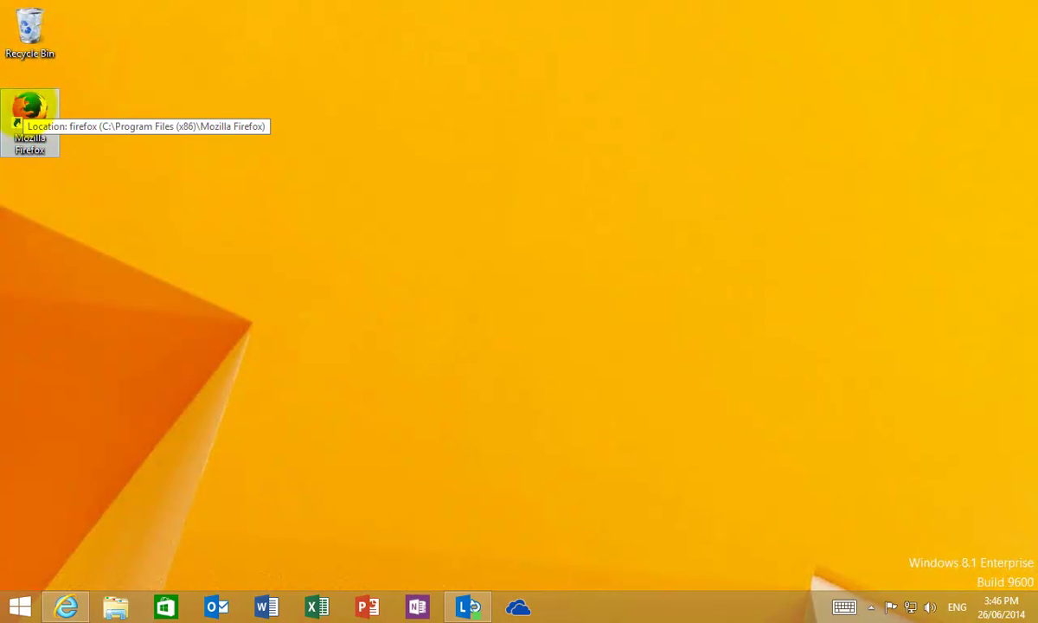
Open the pasted anonymous guest link for Document1 in Firefox
{"action": "double_click", "coordinate": [29, 112]}
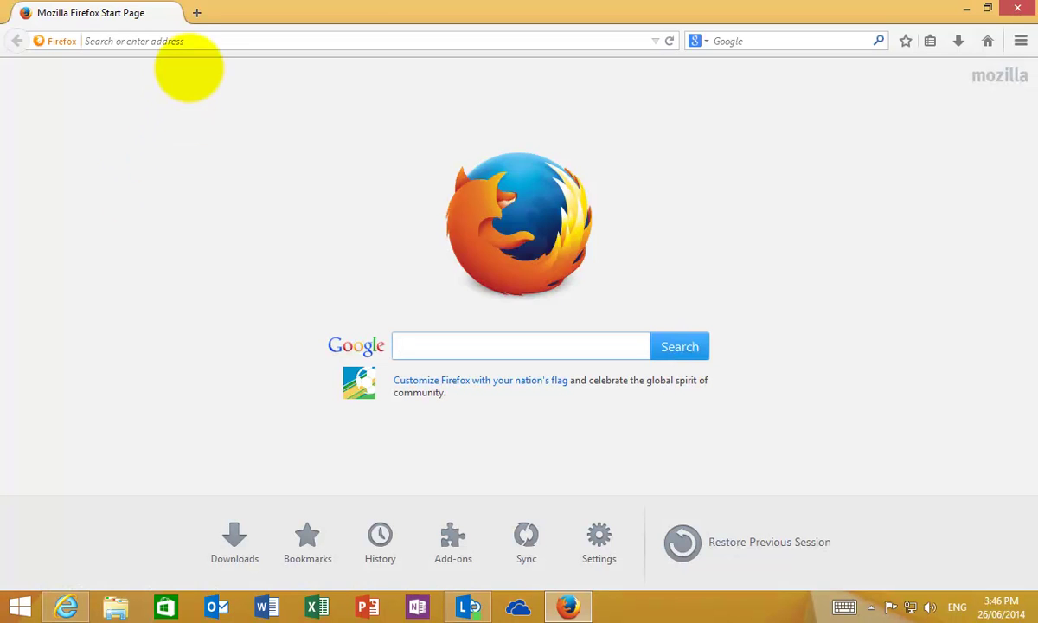
{"action": "left_click", "coordinate": [197, 41]}
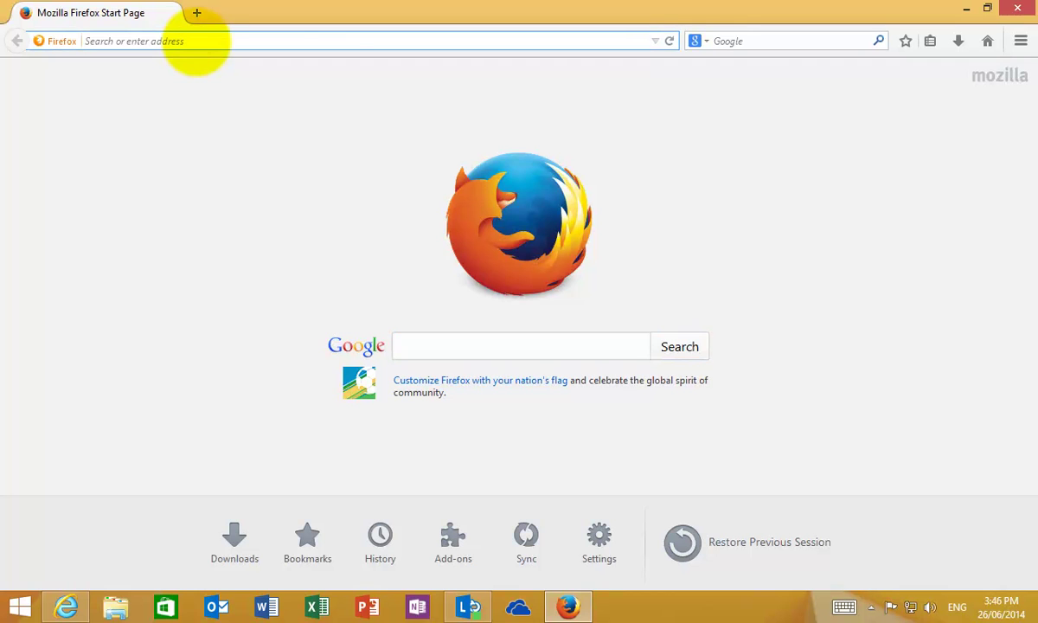
{"action": "key", "text": "ctrl+v"}
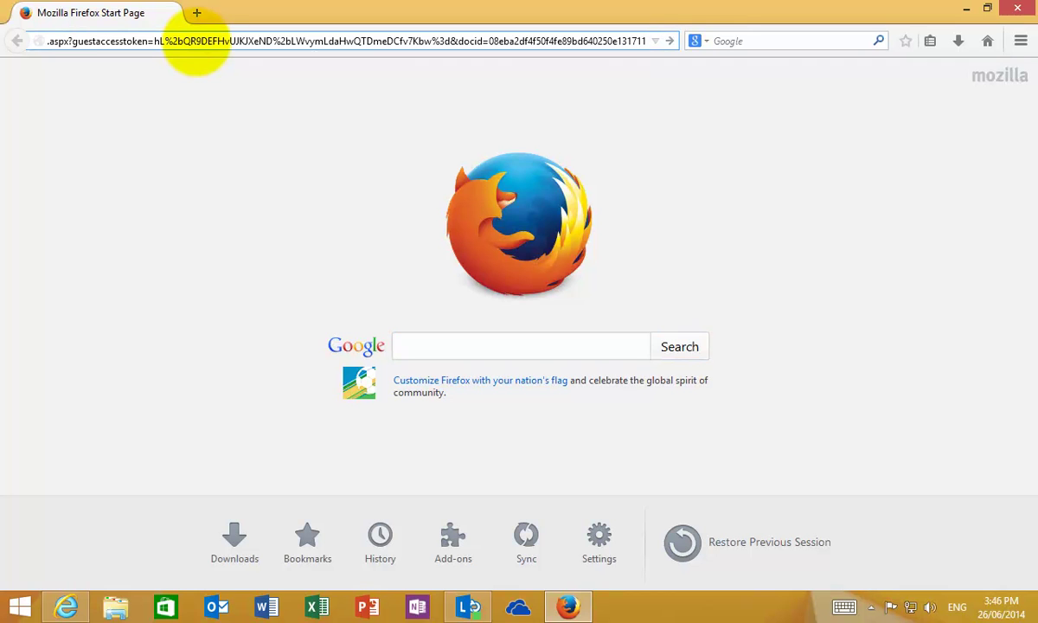
{"action": "key", "text": "Return"}
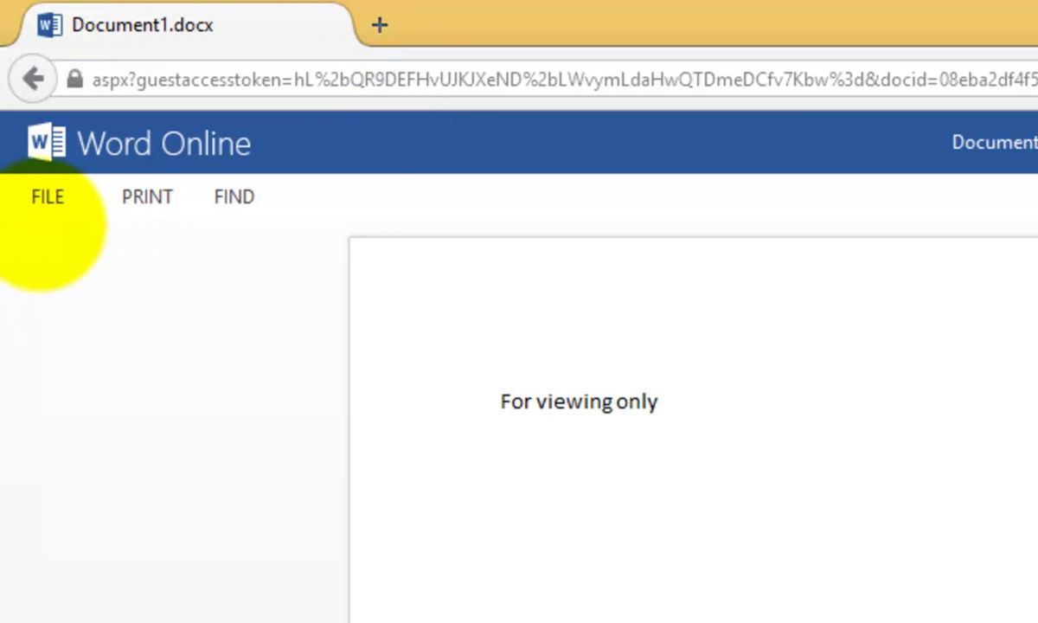
Check the guest's FILE options, then go back to the owner's OneDrive Documents page
{"action": "left_click", "coordinate": [44, 204]}
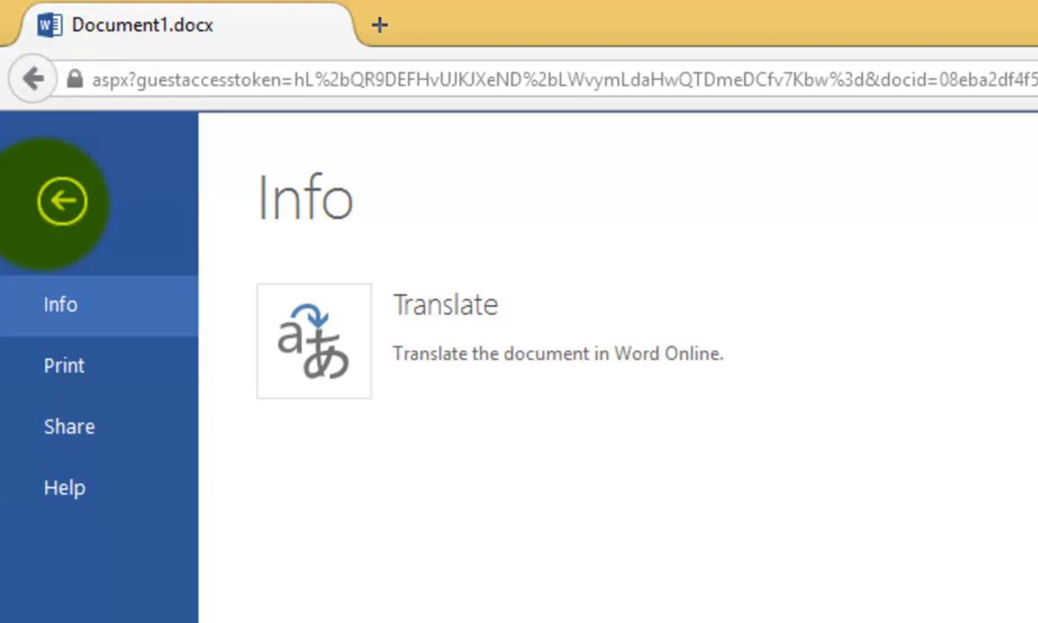
{"action": "left_click", "coordinate": [62, 202]}
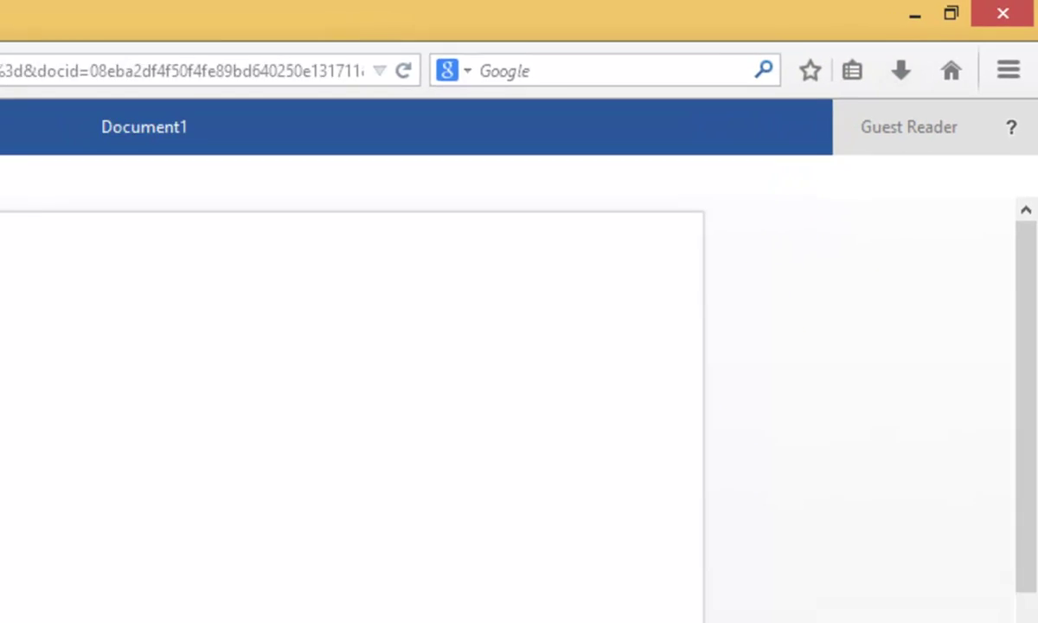
{"action": "left_click", "coordinate": [67, 607]}
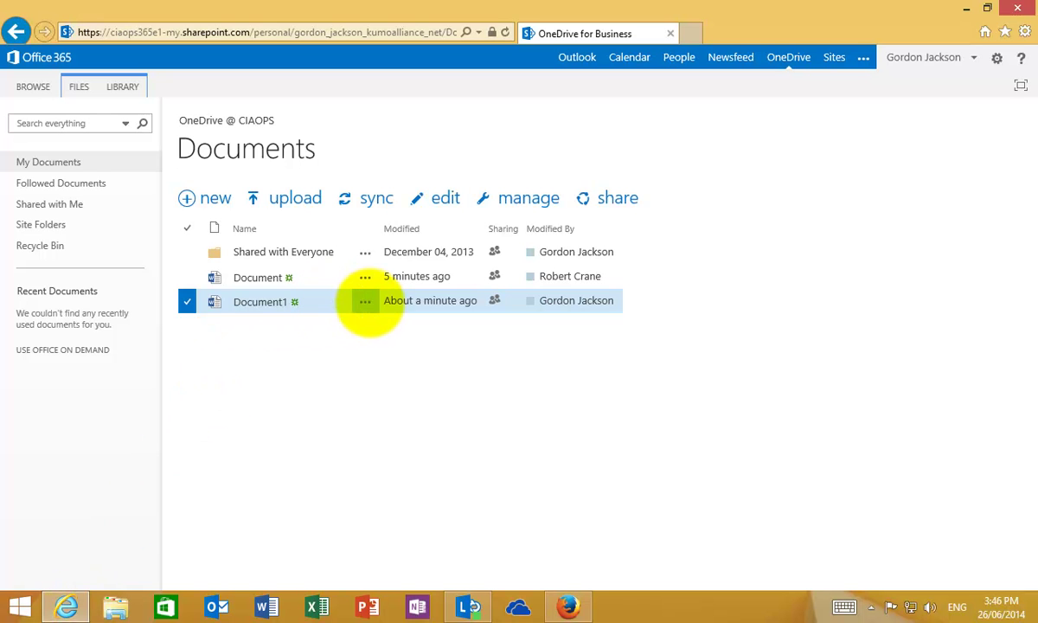
{"action": "left_click", "coordinate": [631, 198]}
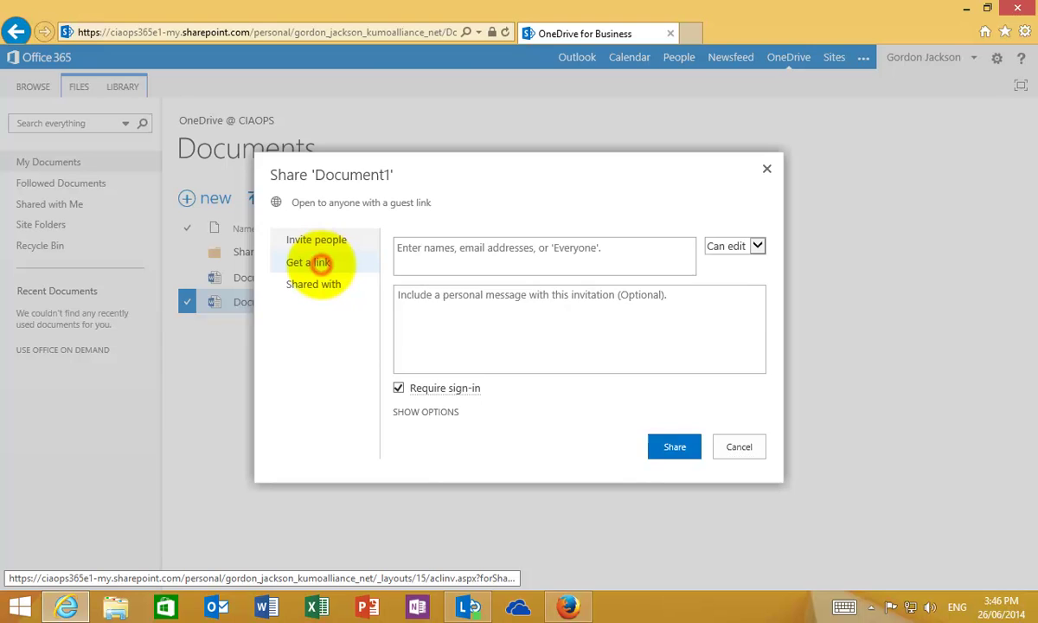
{"action": "left_click", "coordinate": [318, 263]}
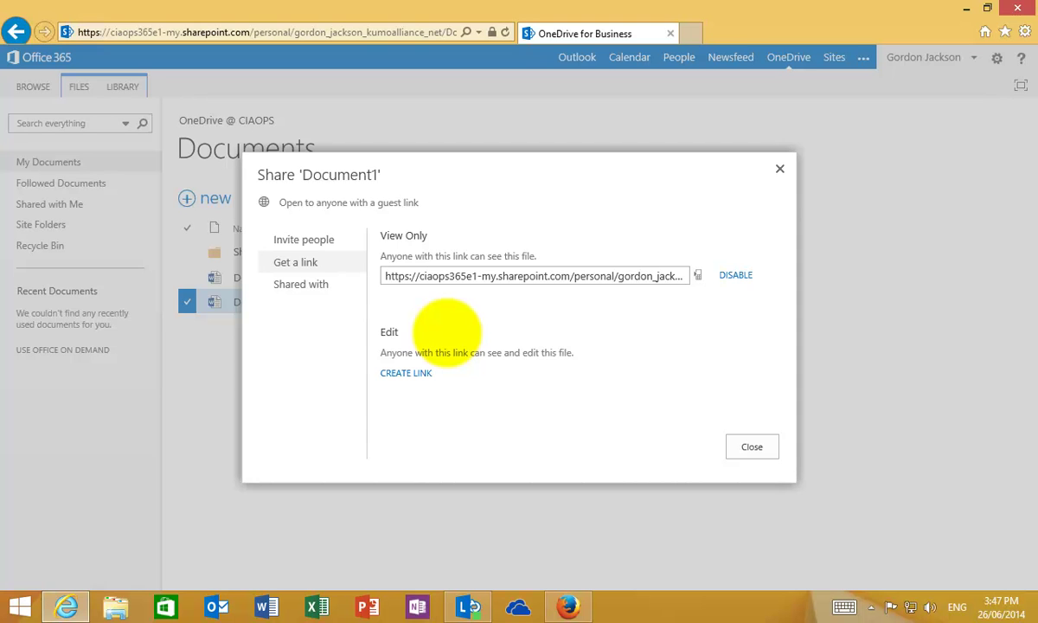
{"action": "left_click", "coordinate": [305, 283]}
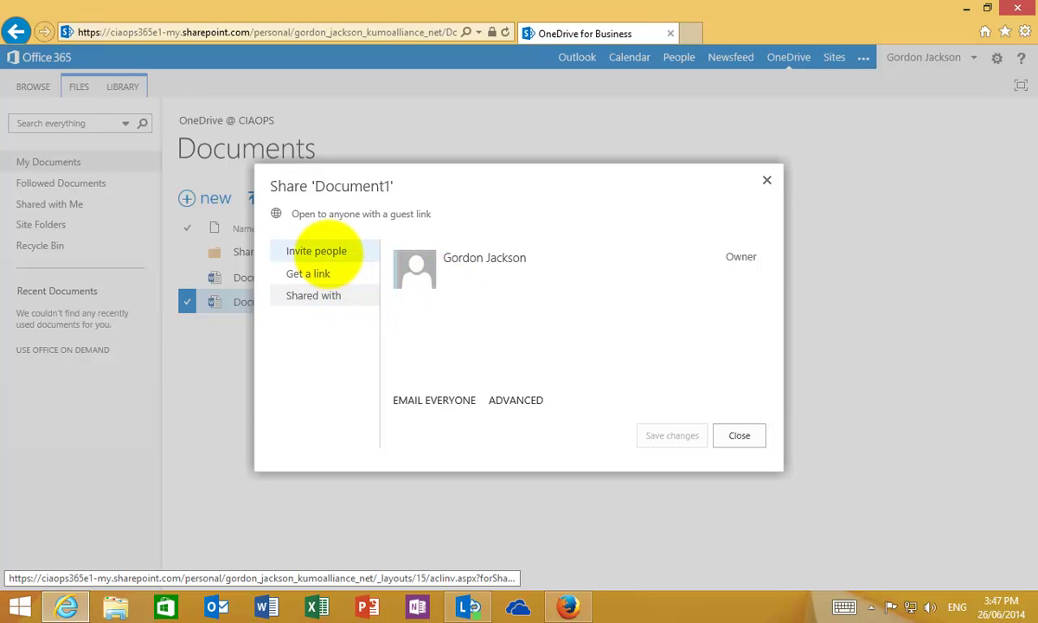
{"action": "left_click", "coordinate": [329, 251]}
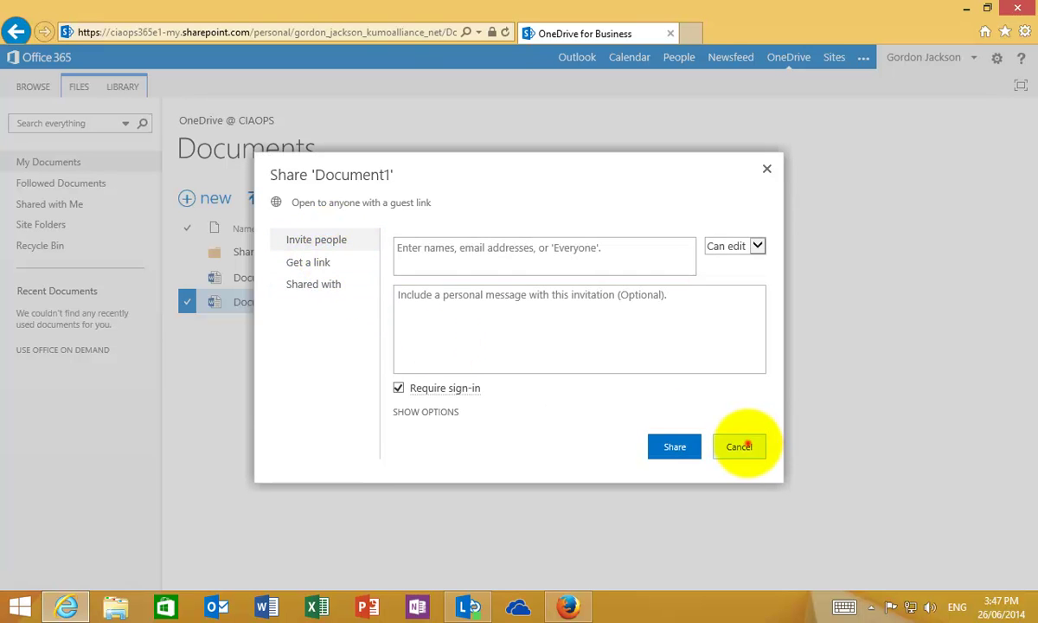
{"action": "left_click", "coordinate": [739, 445]}
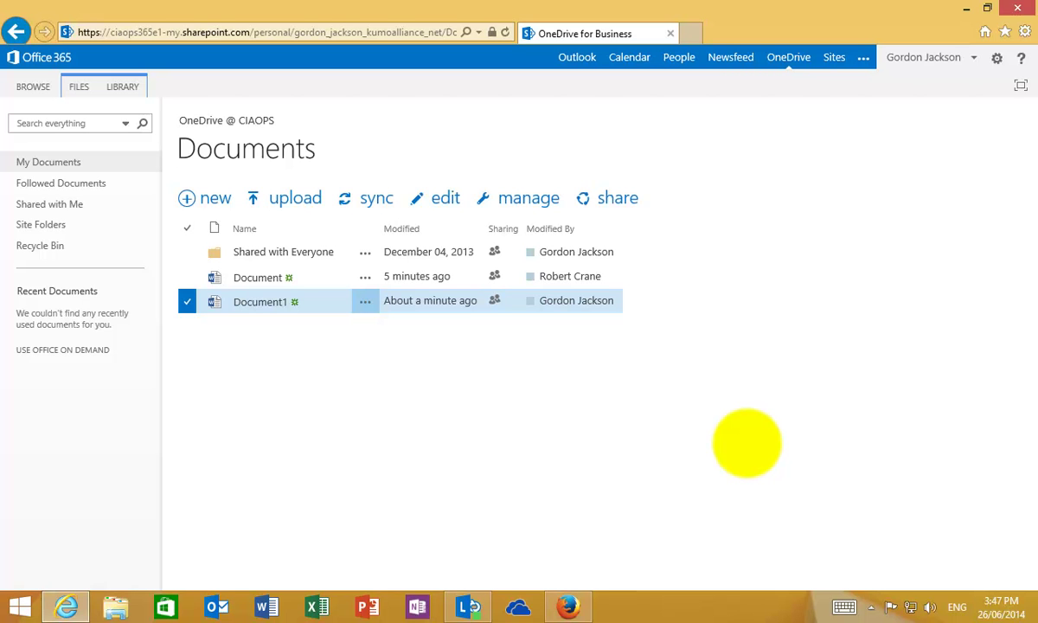